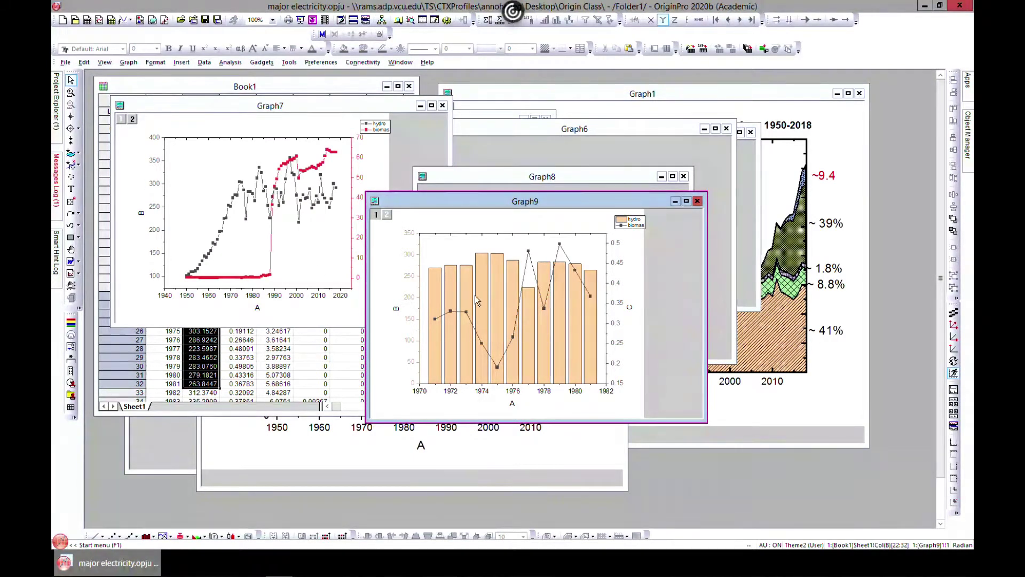
- Bring the Book1 electricity worksheet forward and preview the Multi-Panel/Axis plot menu without plotting
{"action": "left_click", "coordinate": [161, 85]}
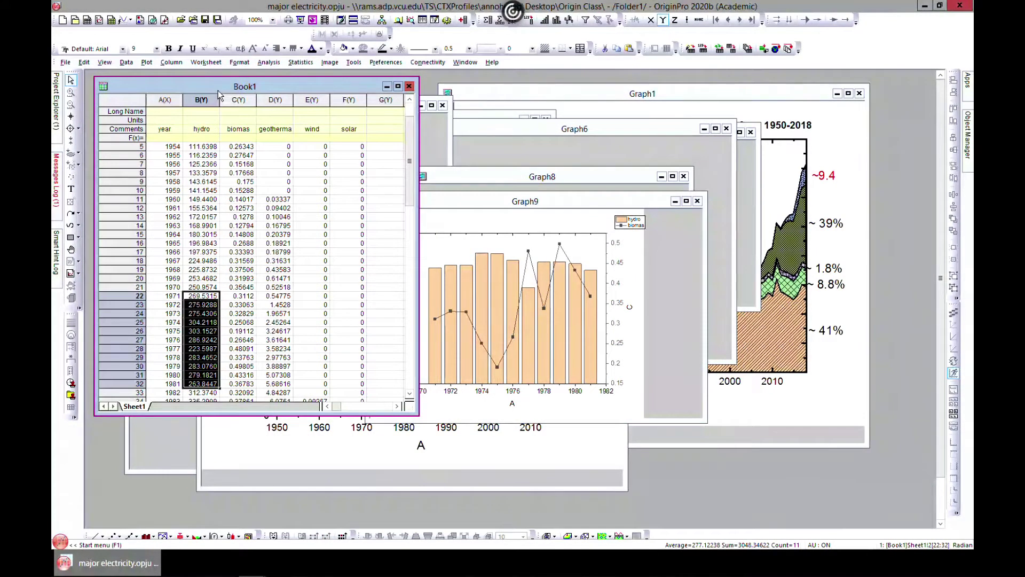
{"action": "left_click", "coordinate": [195, 137]}
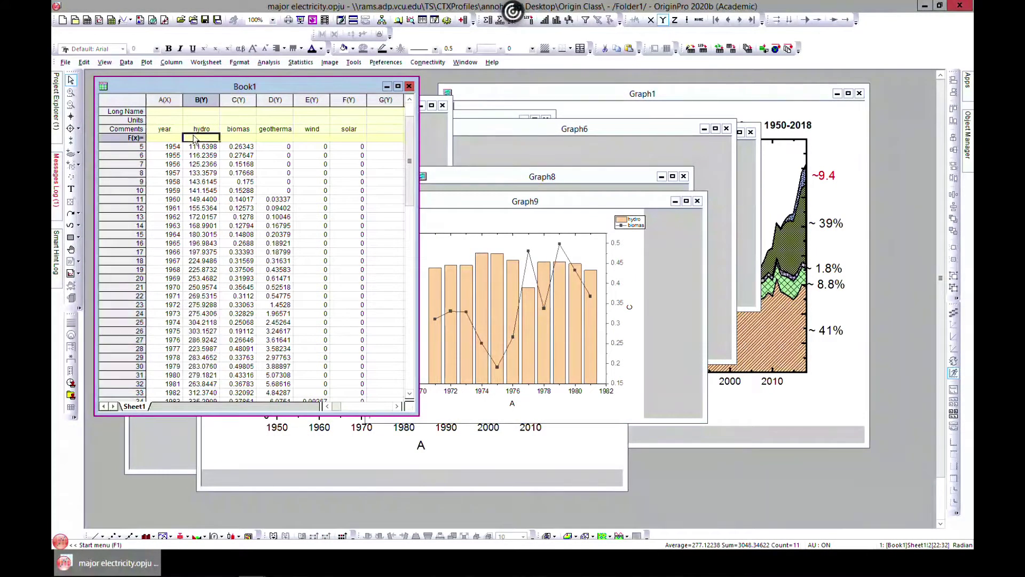
{"action": "left_click", "coordinate": [150, 63]}
{"action": "mouse_move", "coordinate": [177, 117]}
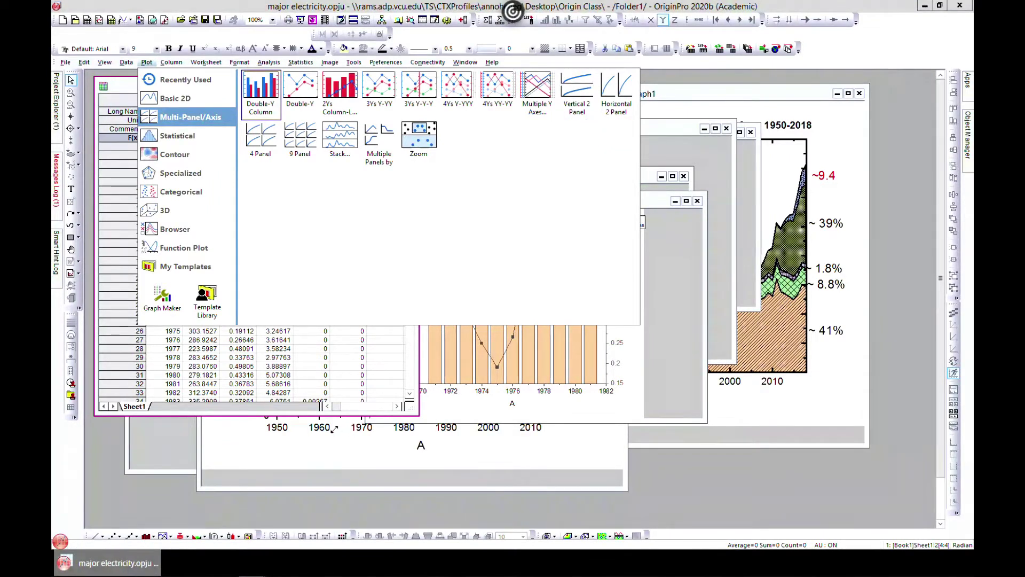
{"action": "left_click", "coordinate": [363, 376]}
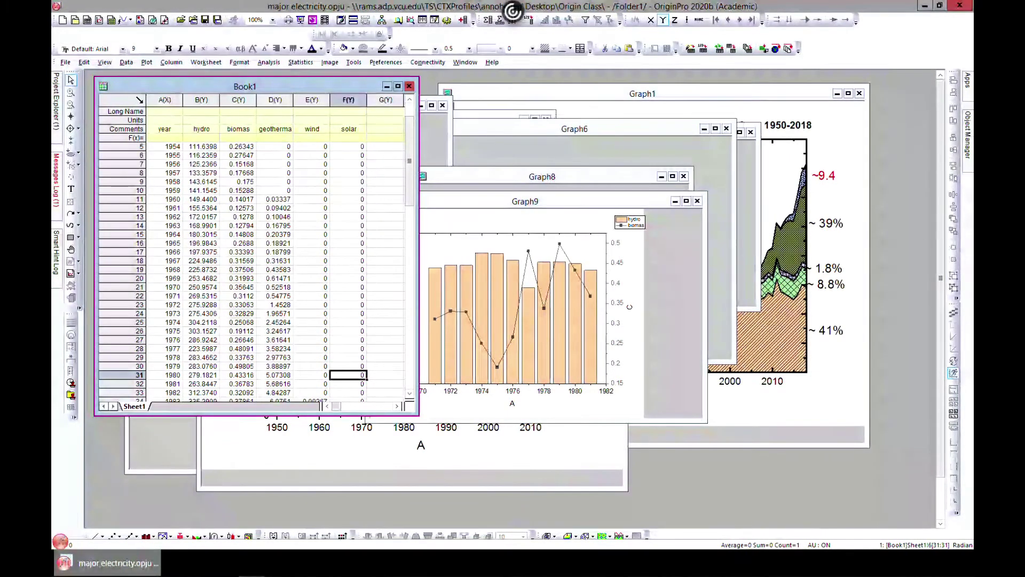
- Select year, hydro and biomas columns and plot them as a Vertical 2 Panel graph
{"action": "left_click", "coordinate": [164, 100]}
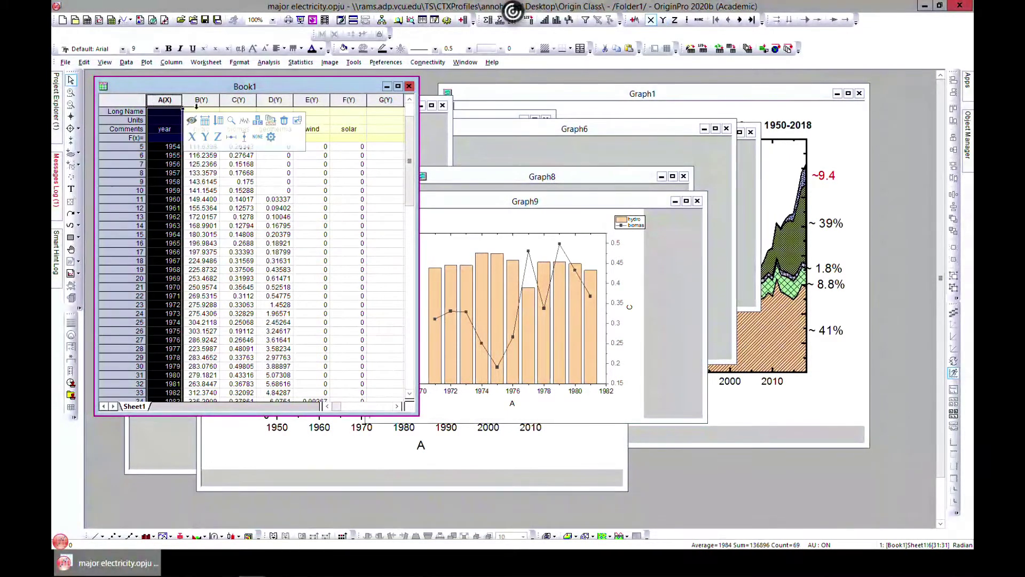
{"action": "left_click", "coordinate": [239, 100], "text": "shift"}
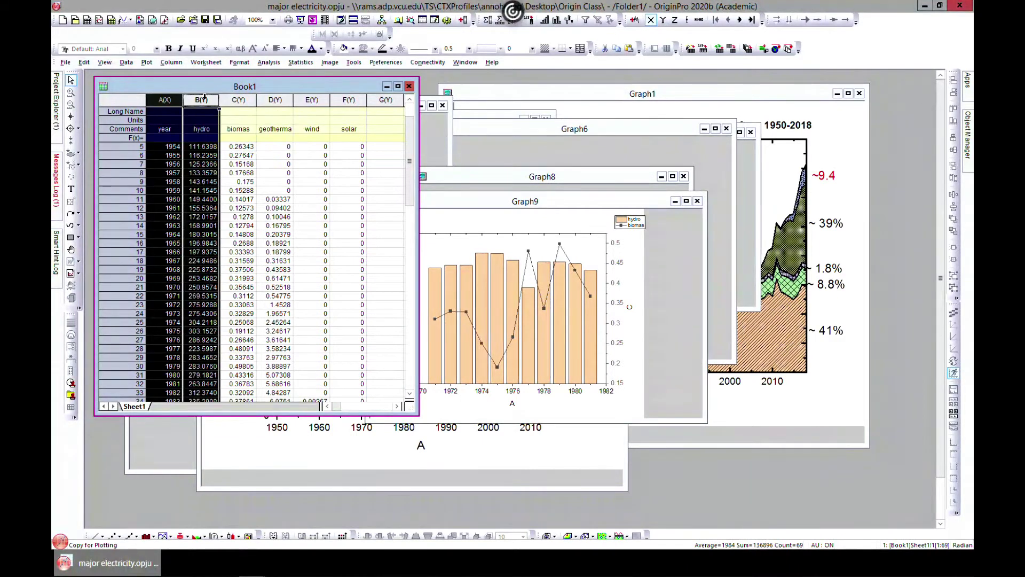
{"action": "left_click", "coordinate": [147, 63]}
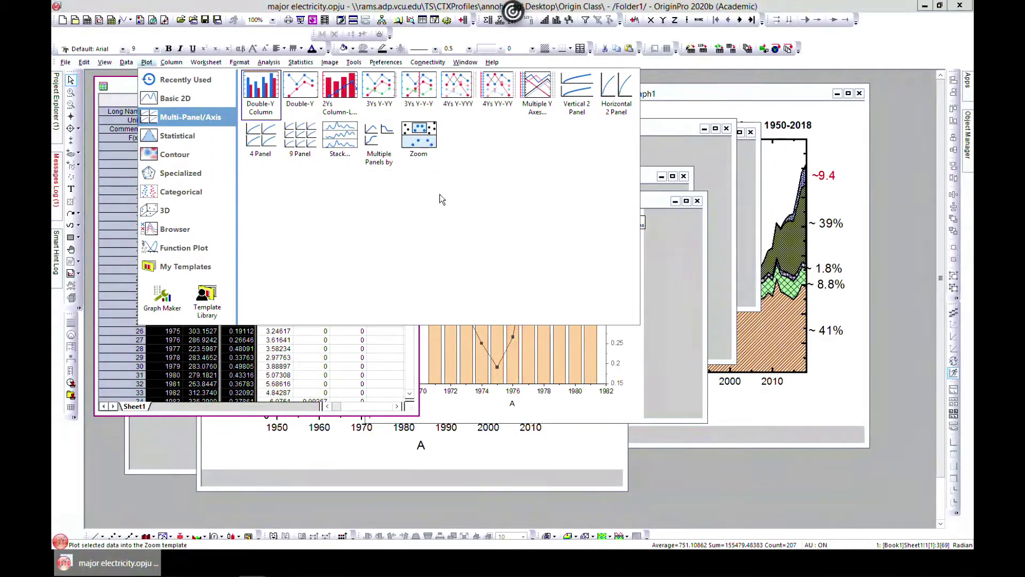
{"action": "left_click", "coordinate": [567, 89]}
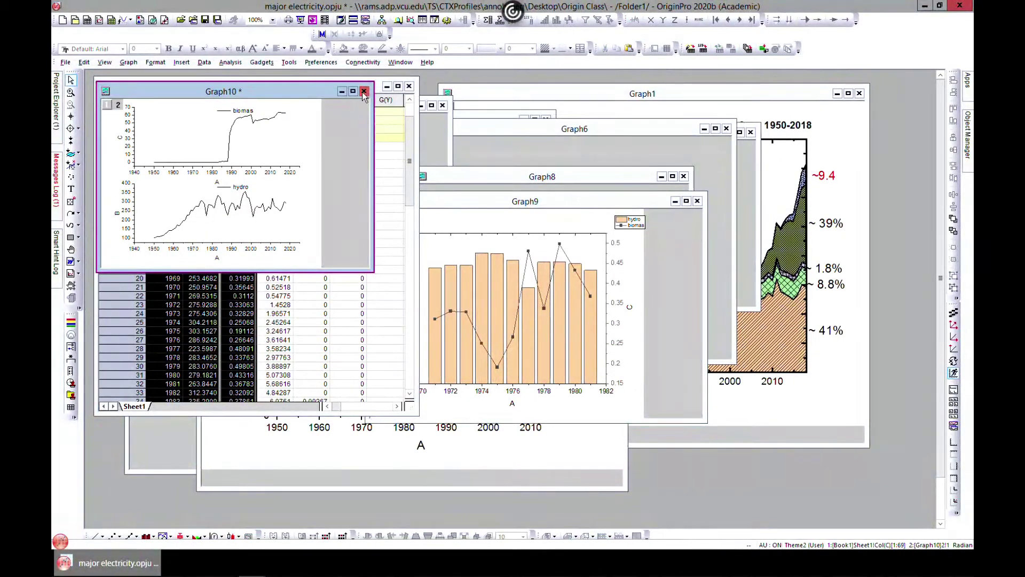
{"action": "left_click", "coordinate": [358, 93]}
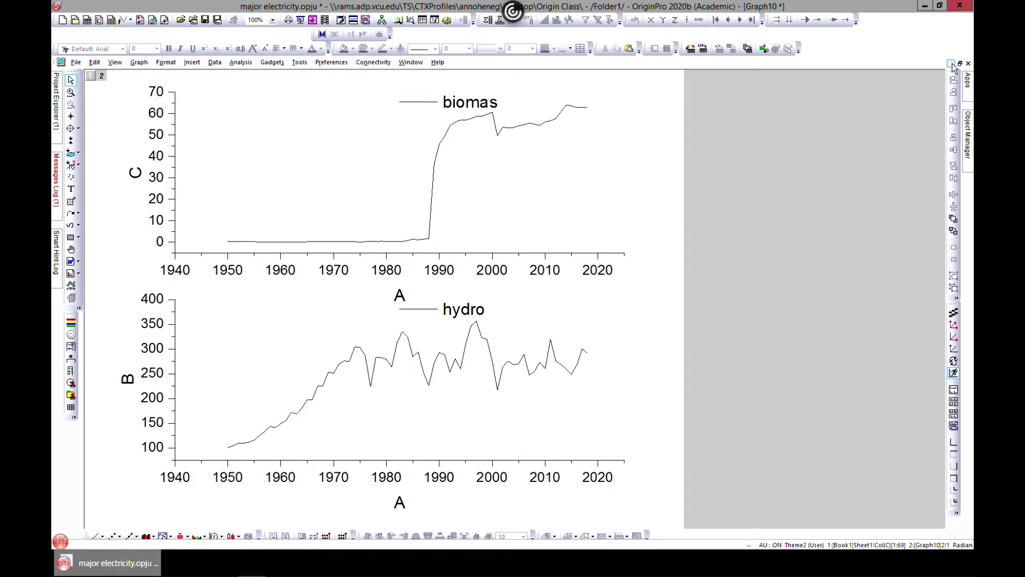
{"action": "left_click", "coordinate": [473, 251]}
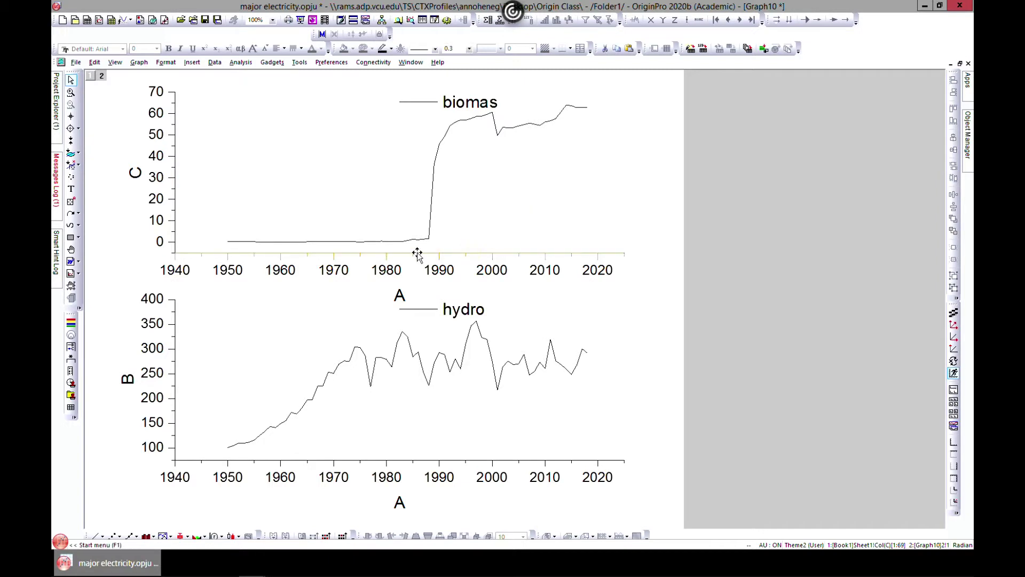
{"action": "double_click", "coordinate": [415, 251]}
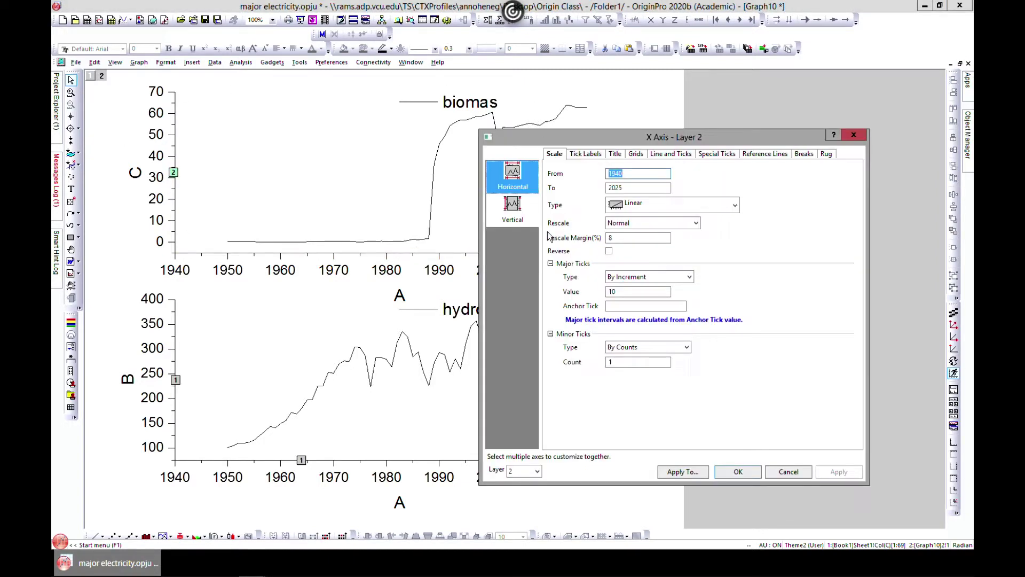
{"action": "left_click", "coordinate": [530, 472]}
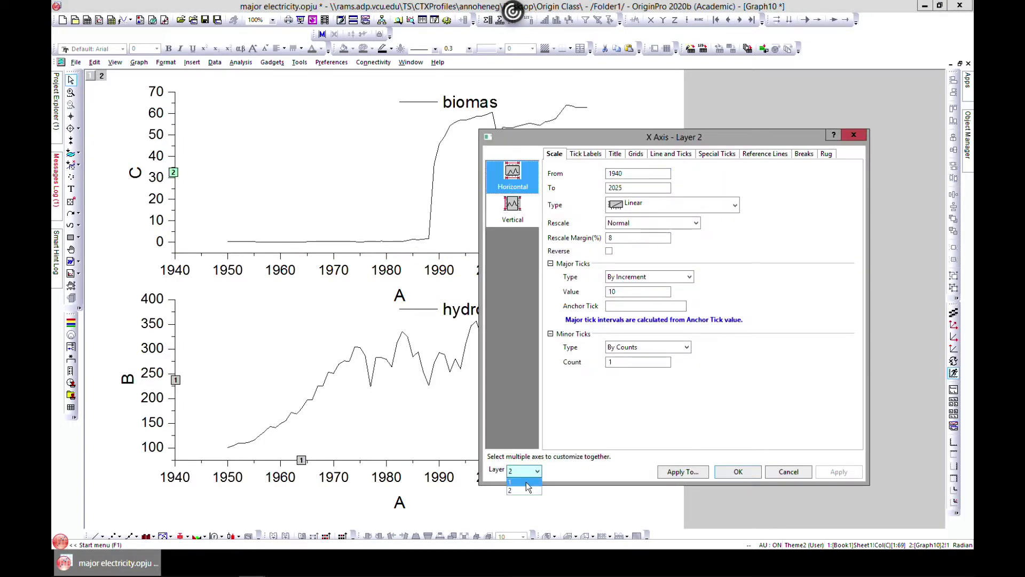
{"action": "left_click", "coordinate": [523, 482]}
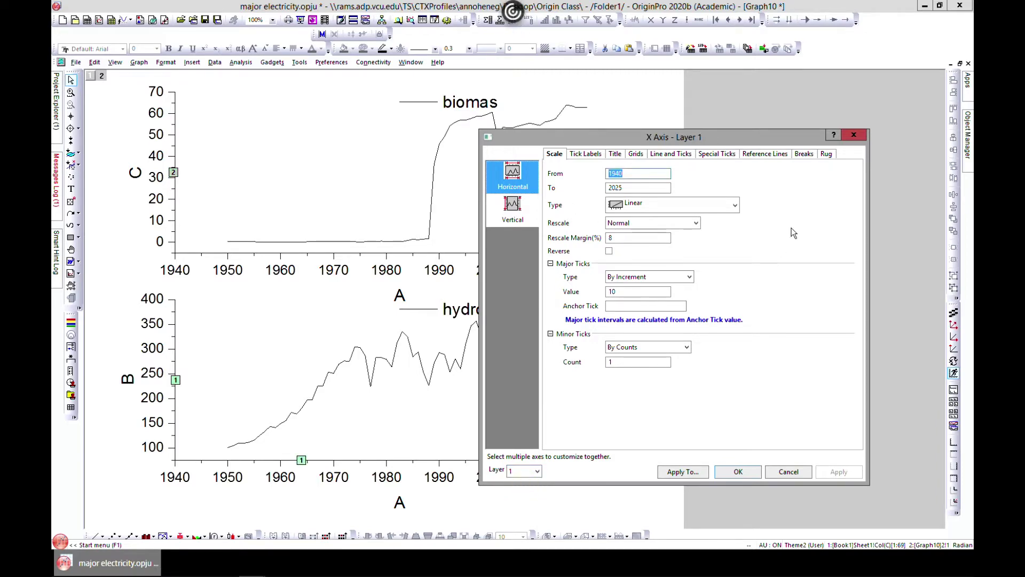
{"action": "left_click", "coordinate": [853, 135]}
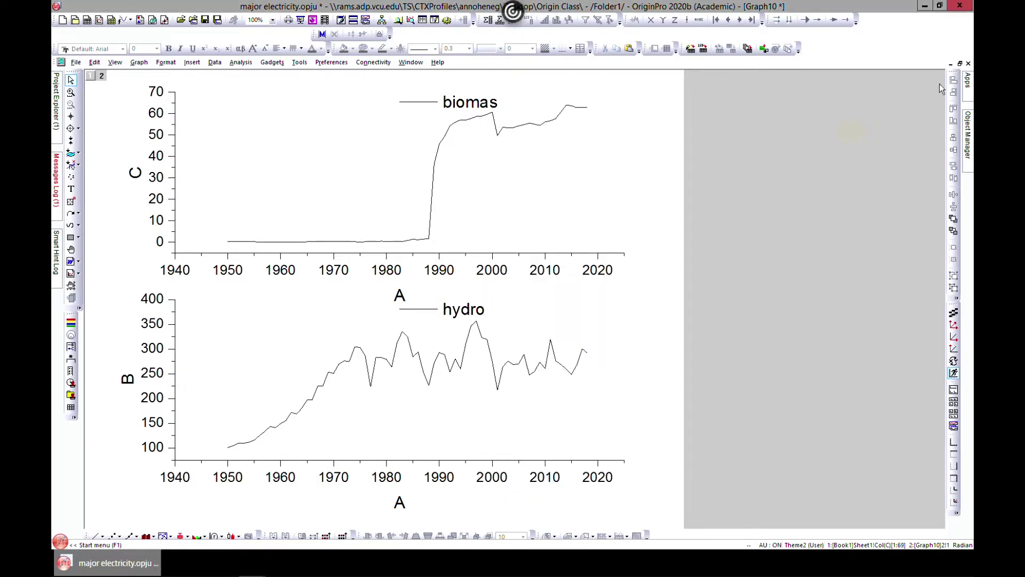
{"action": "left_click", "coordinate": [959, 63]}
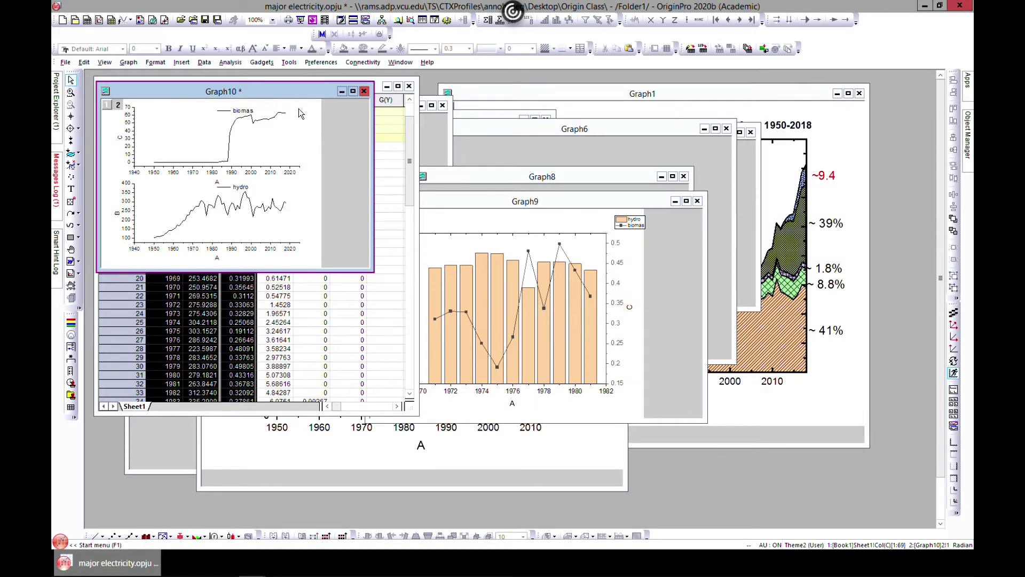
- Move Graph10 toward the middle right of the workspace
{"action": "left_click_drag", "start_coordinate": [284, 92], "coordinate": [622, 206]}
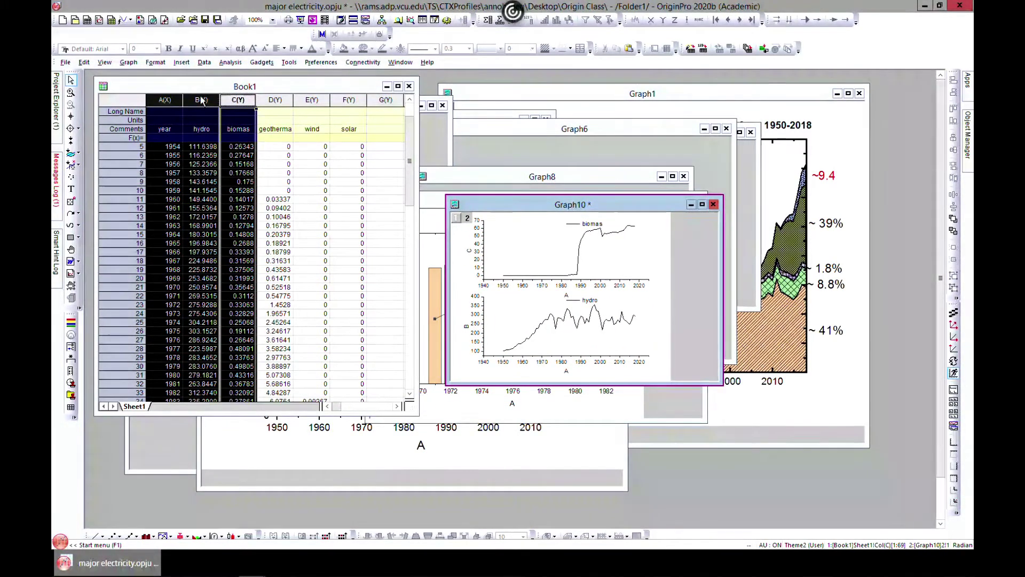
{"action": "left_click", "coordinate": [154, 62]}
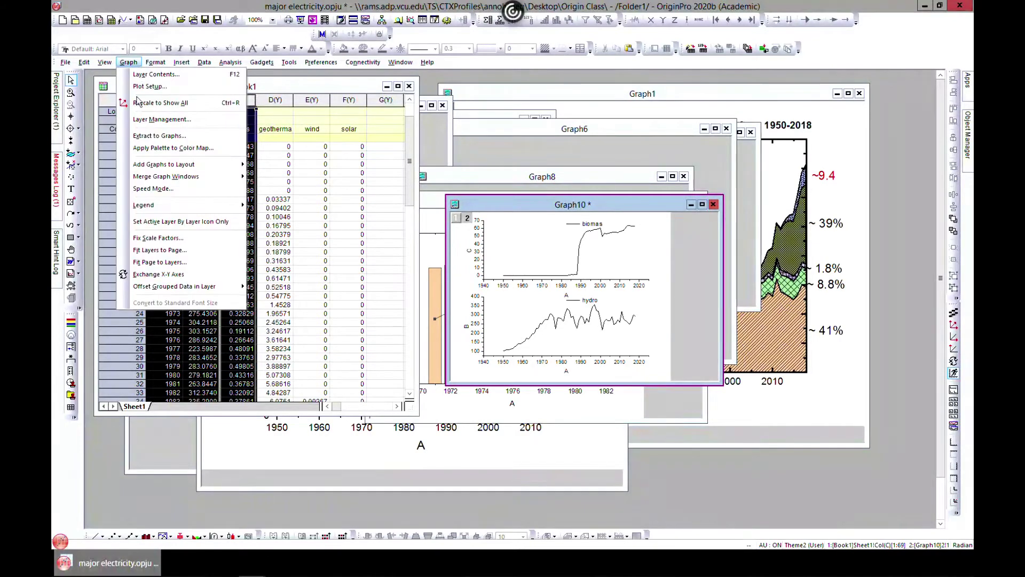
{"action": "left_click", "coordinate": [156, 63]}
{"action": "left_click", "coordinate": [155, 63]}
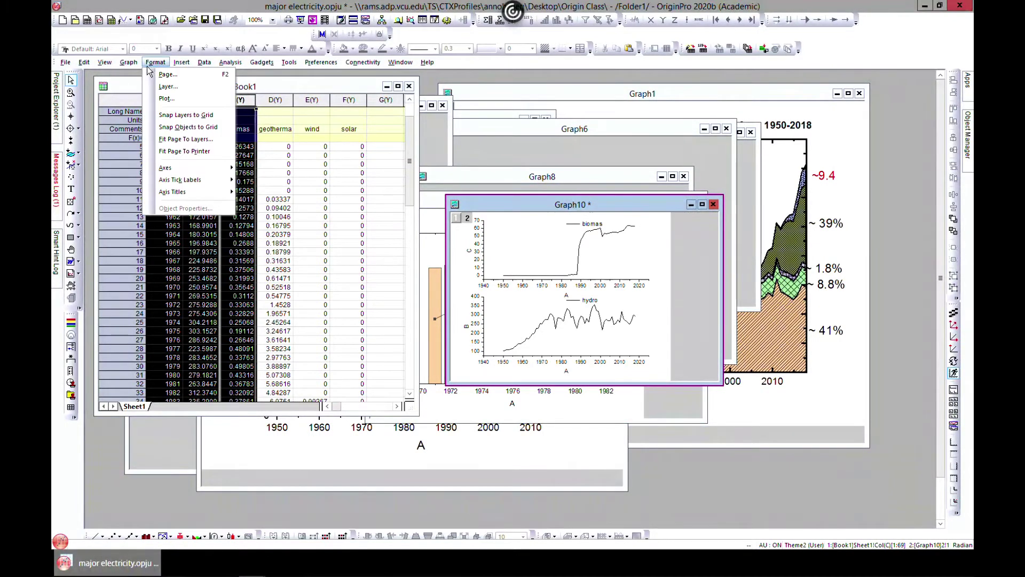
- From Book1, plot hydro and biomas as a Horizontal 2 Panel graph (Graph11)
{"action": "left_click", "coordinate": [103, 86]}
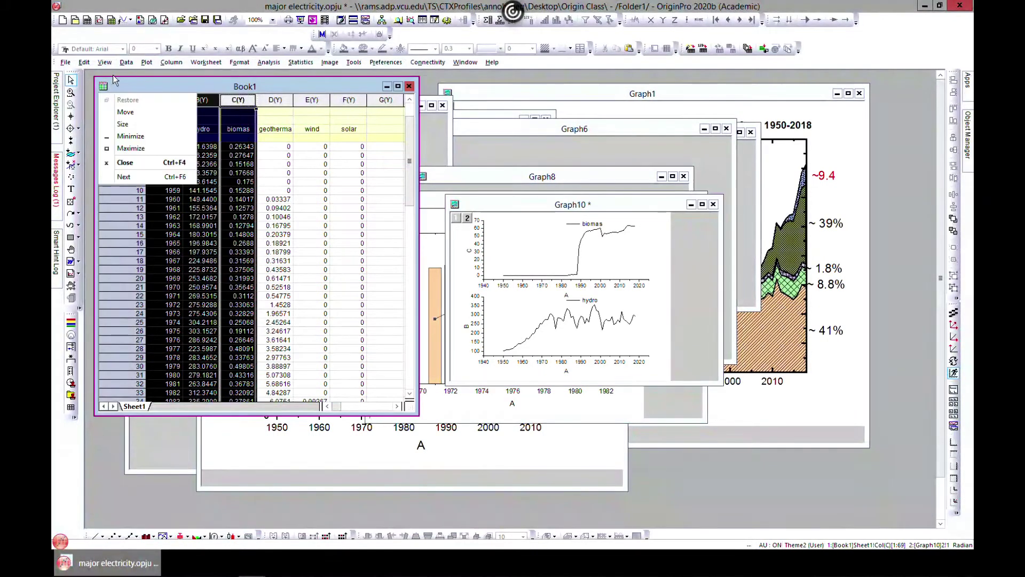
{"action": "left_click", "coordinate": [148, 63]}
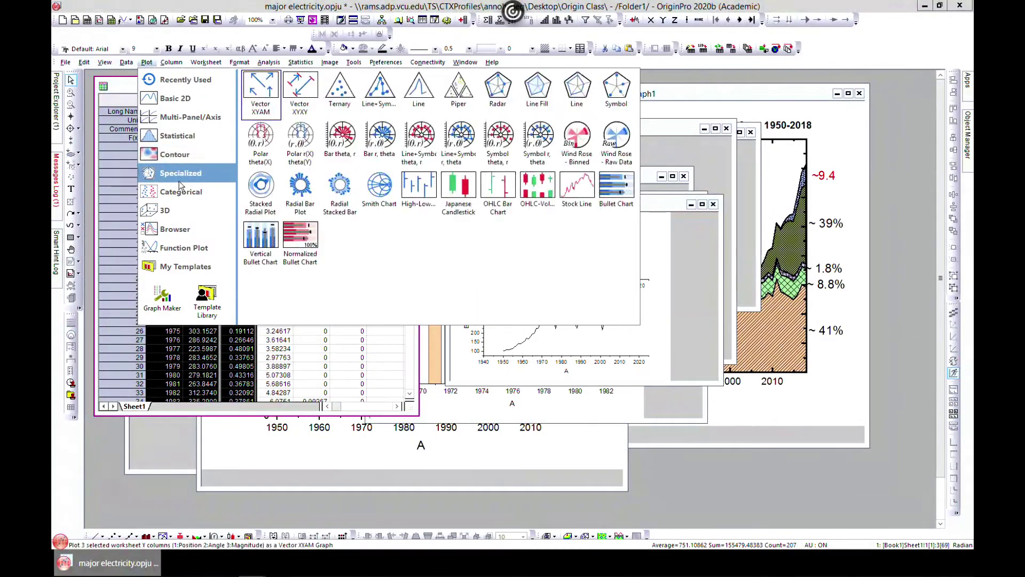
{"action": "mouse_move", "coordinate": [205, 105]}
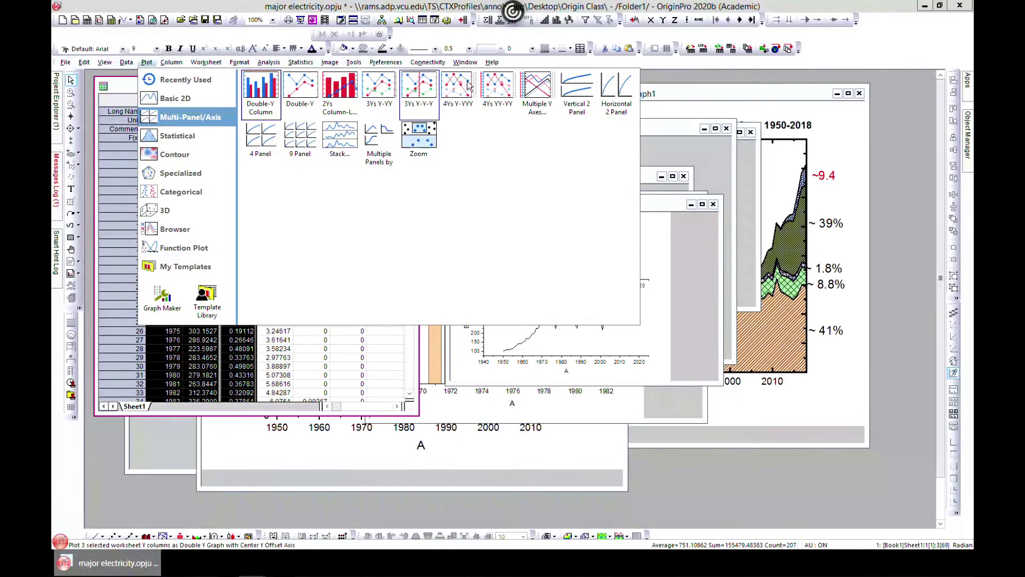
{"action": "left_click", "coordinate": [619, 95]}
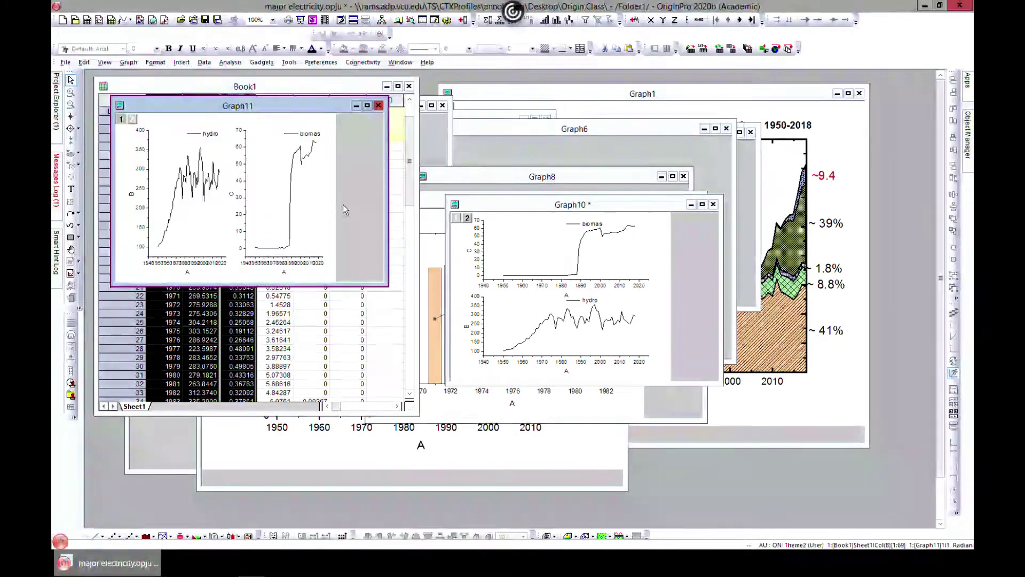
- Maximize Graph11 for inspection, then restore it and drag it to the workspace centre
{"action": "left_click", "coordinate": [367, 105]}
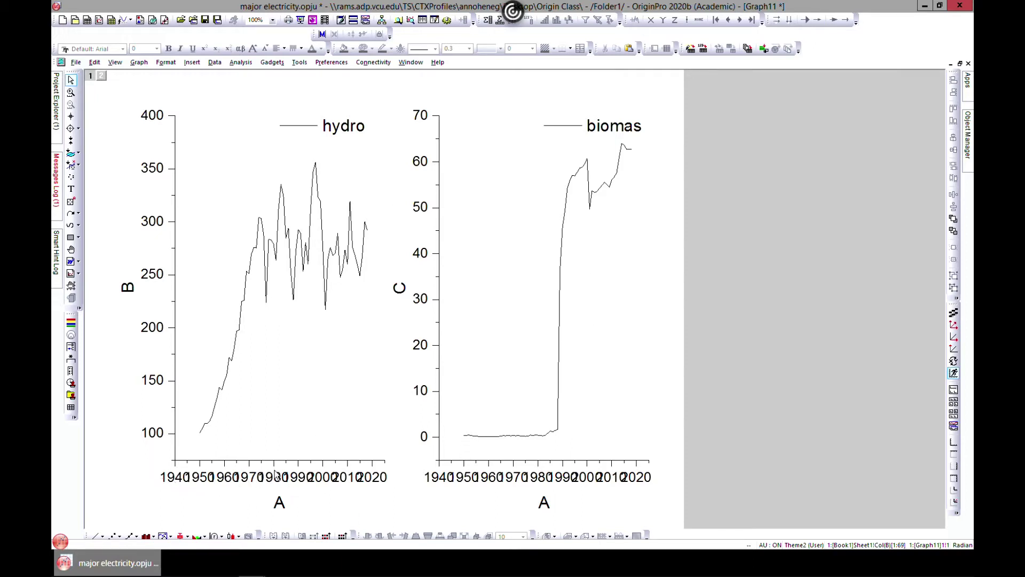
{"action": "left_click", "coordinate": [960, 64]}
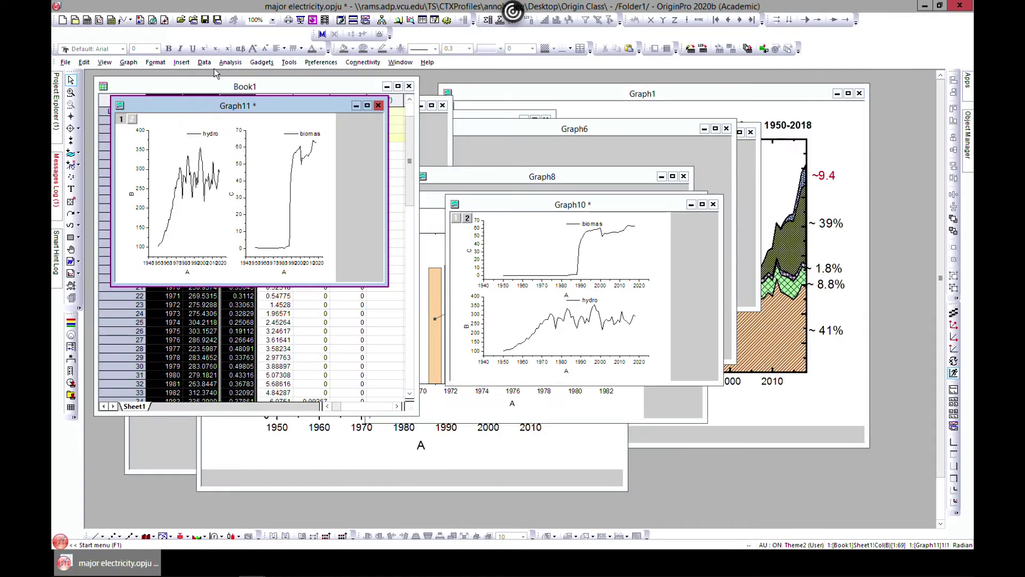
{"action": "left_click_drag", "start_coordinate": [173, 108], "coordinate": [412, 150]}
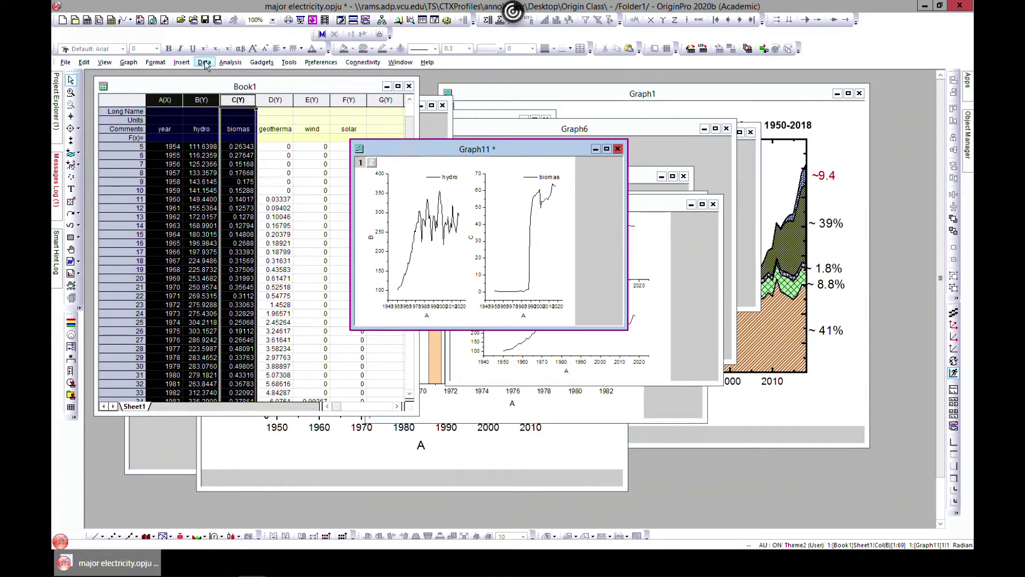
- Plot hydro and biomas as a 4 Panel Graph12, then return to Book1 adding geotherma to the selection
{"action": "left_click", "coordinate": [207, 86]}
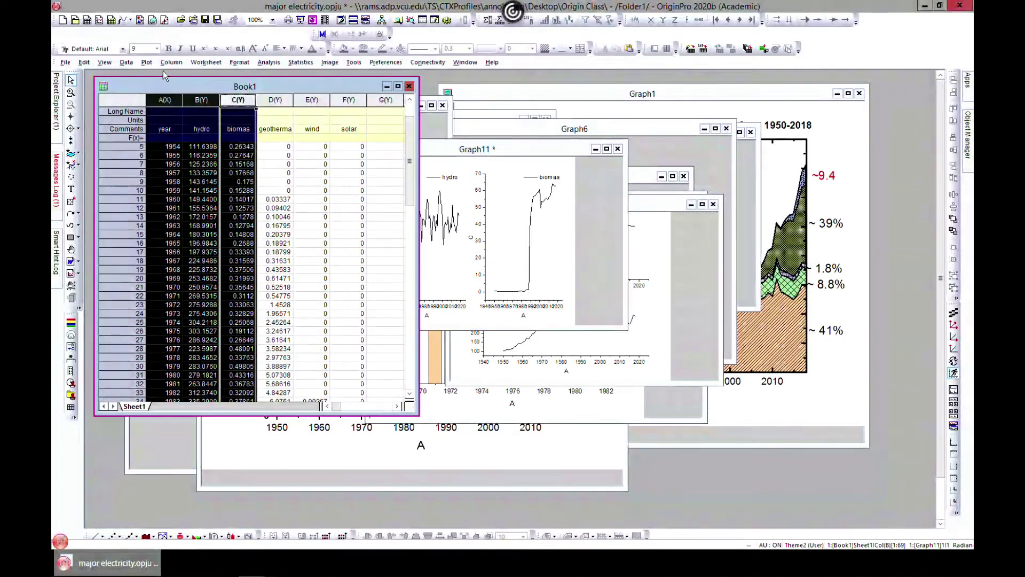
{"action": "left_click", "coordinate": [171, 62]}
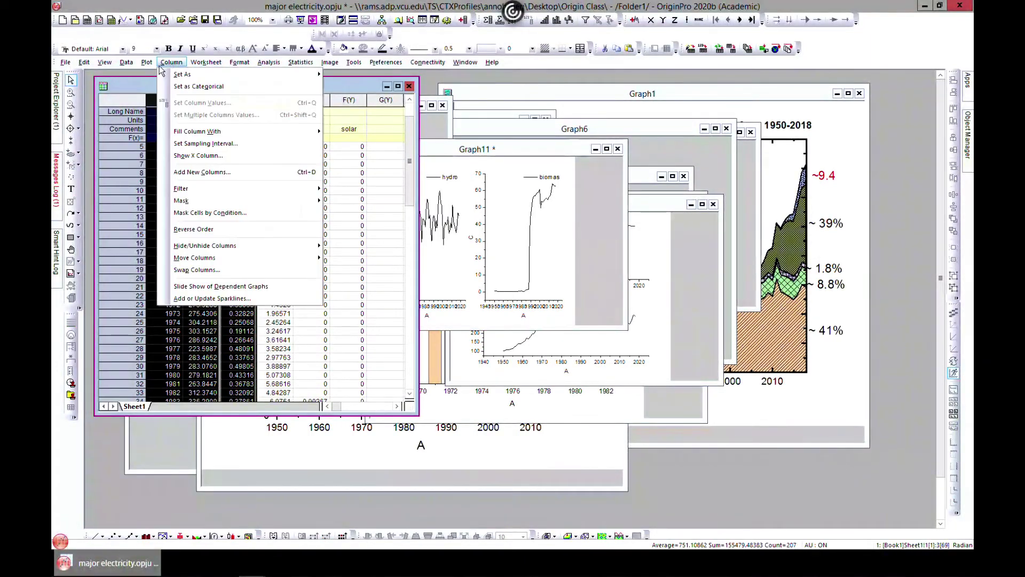
{"action": "mouse_move", "coordinate": [144, 65]}
{"action": "mouse_move", "coordinate": [169, 117]}
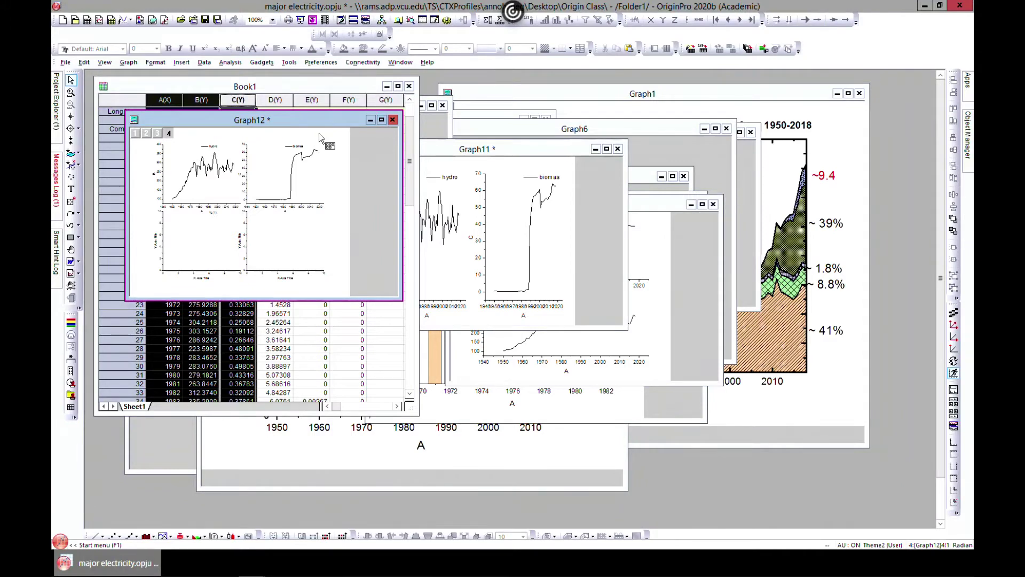
{"action": "left_click", "coordinate": [305, 86]}
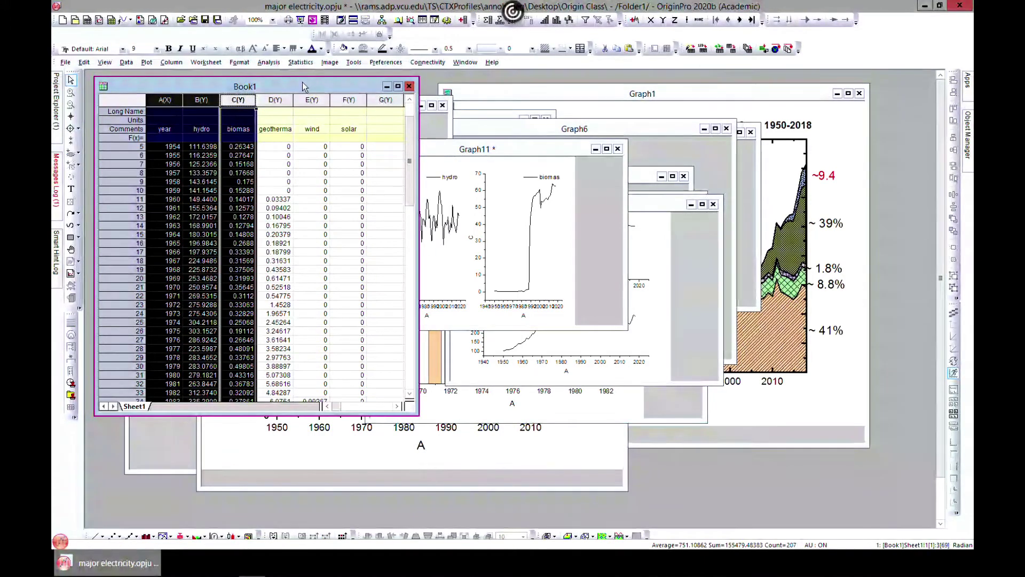
{"action": "left_click", "coordinate": [276, 101], "text": "shift"}
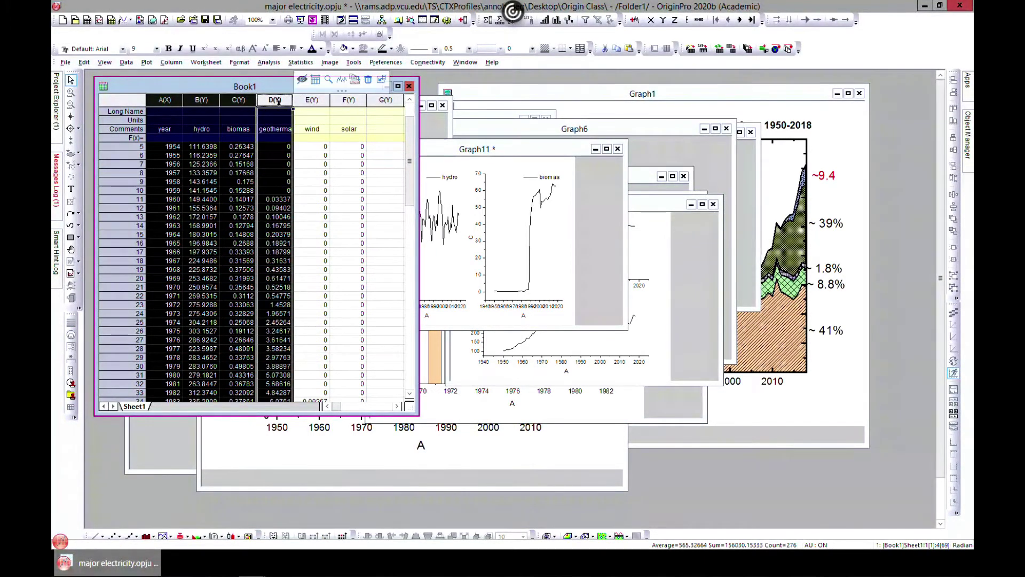
- Select columns A–D and create Graph13 as a stacked Line plot of hydro, biomas and geotherma
{"action": "left_click", "coordinate": [311, 100], "text": "shift"}
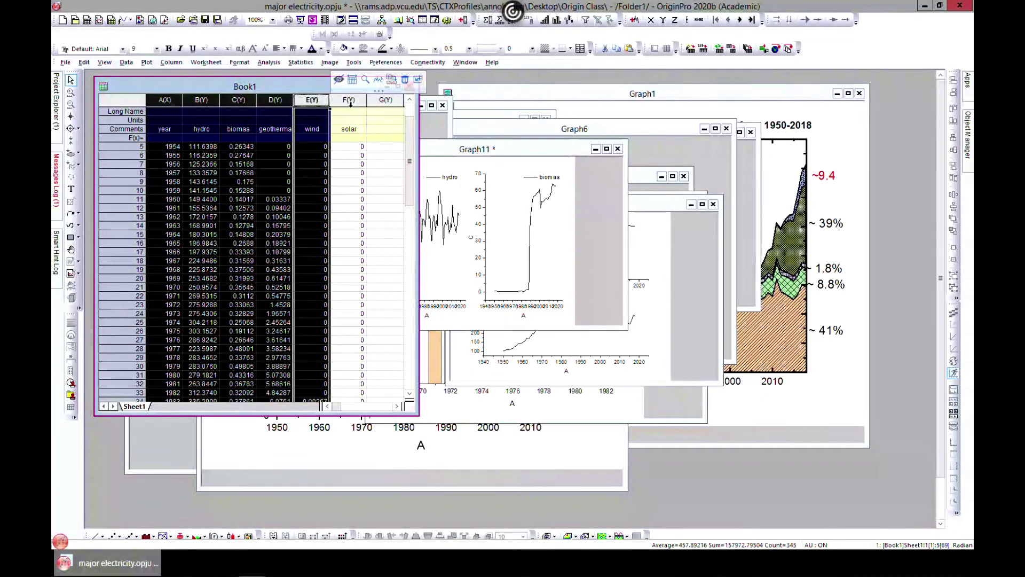
{"action": "left_click", "coordinate": [314, 99], "text": "ctrl"}
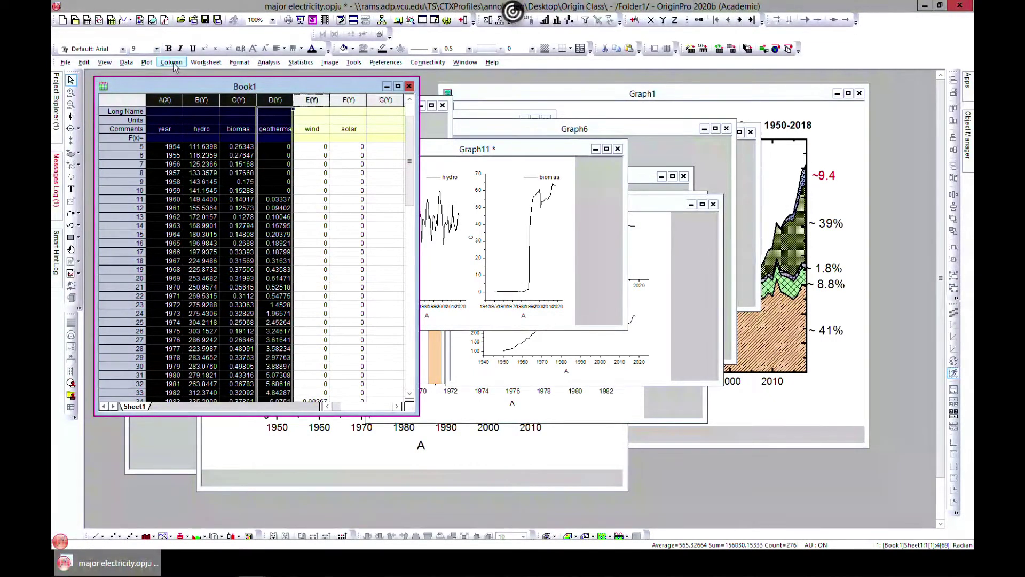
{"action": "left_click", "coordinate": [148, 63]}
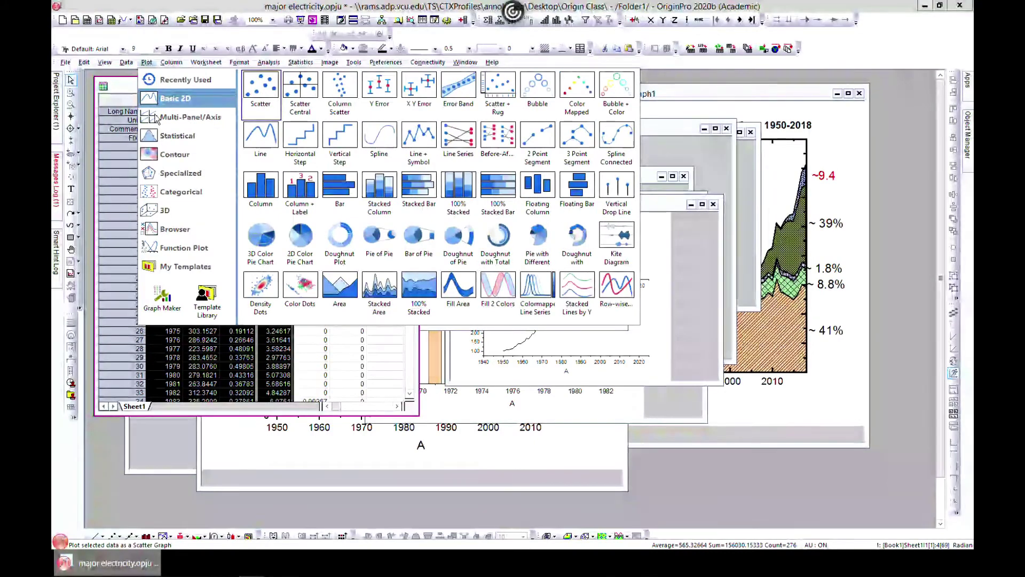
{"action": "left_click", "coordinate": [341, 140]}
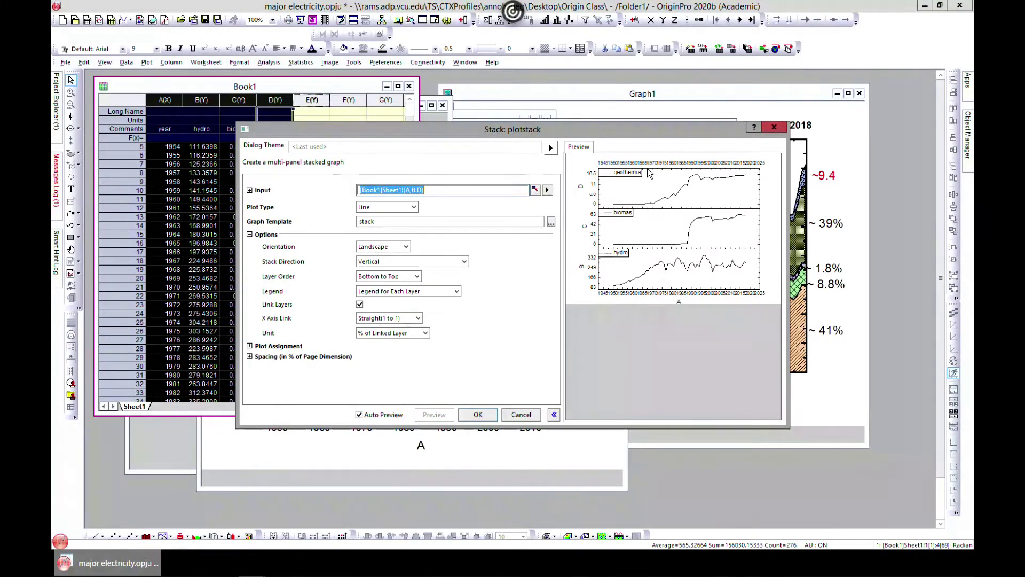
{"action": "left_click", "coordinate": [478, 415]}
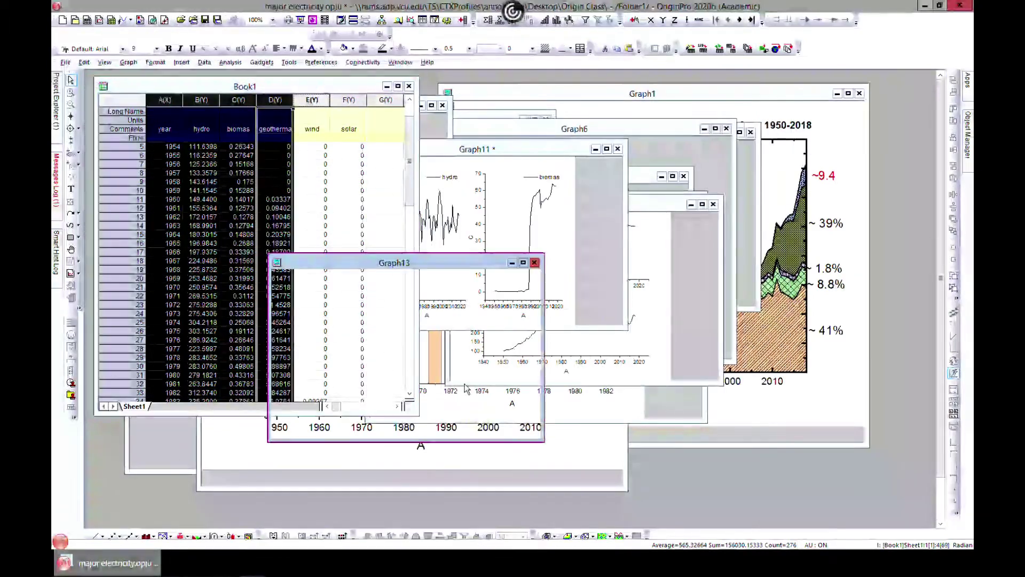
{"action": "left_click", "coordinate": [523, 262]}
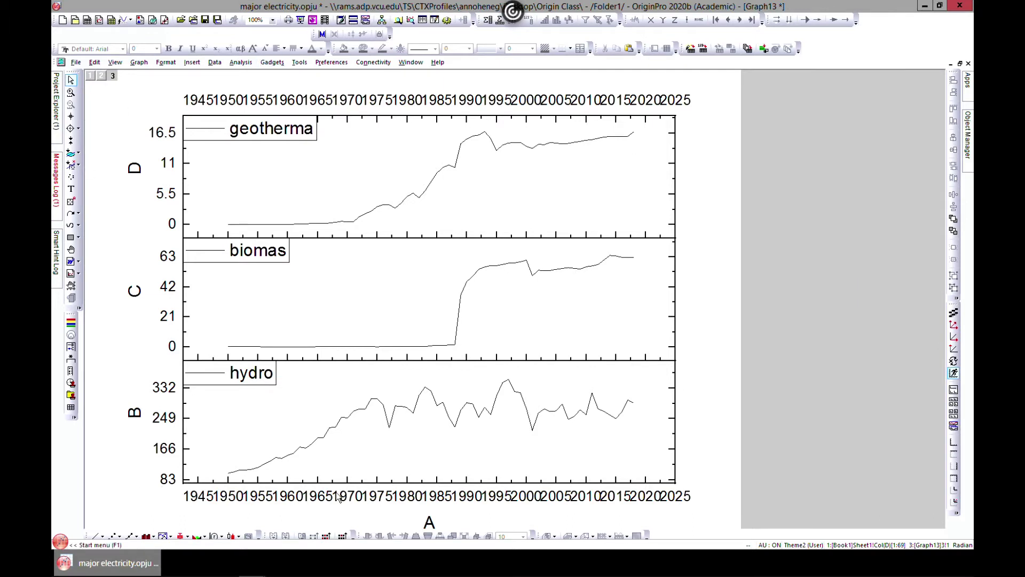
{"action": "left_click", "coordinate": [348, 448]}
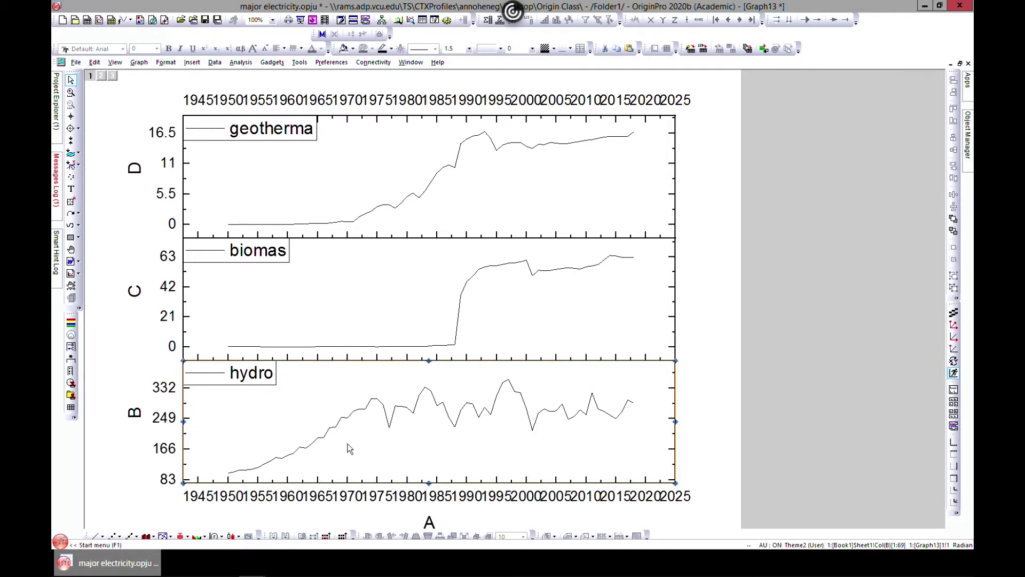
{"action": "left_click", "coordinate": [322, 307]}
{"action": "left_click", "coordinate": [371, 184]}
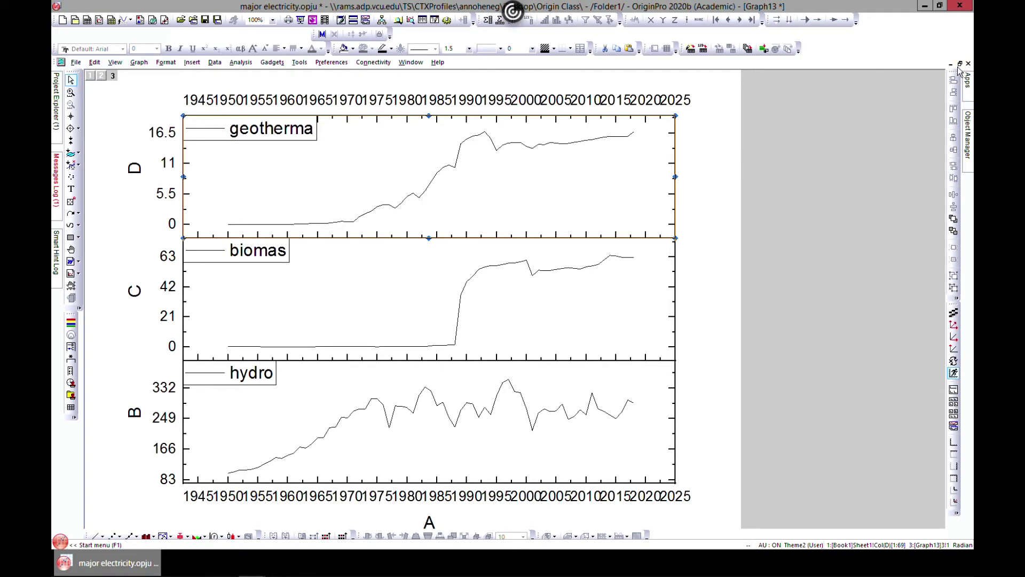
{"action": "left_click", "coordinate": [959, 63]}
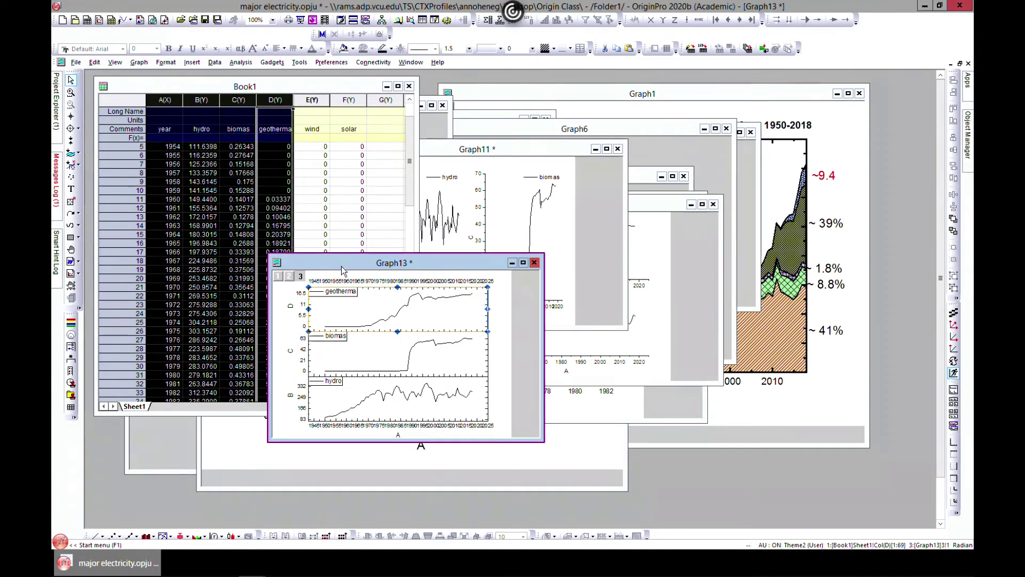
{"action": "left_click", "coordinate": [523, 262]}
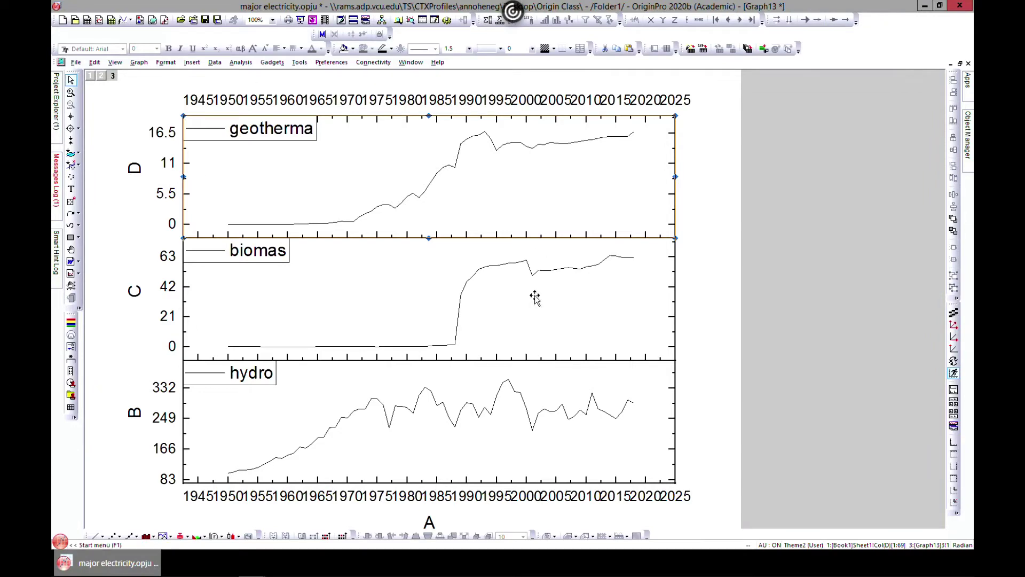
{"action": "left_click", "coordinate": [387, 355]}
{"action": "key", "text": "ctrl+F5"}
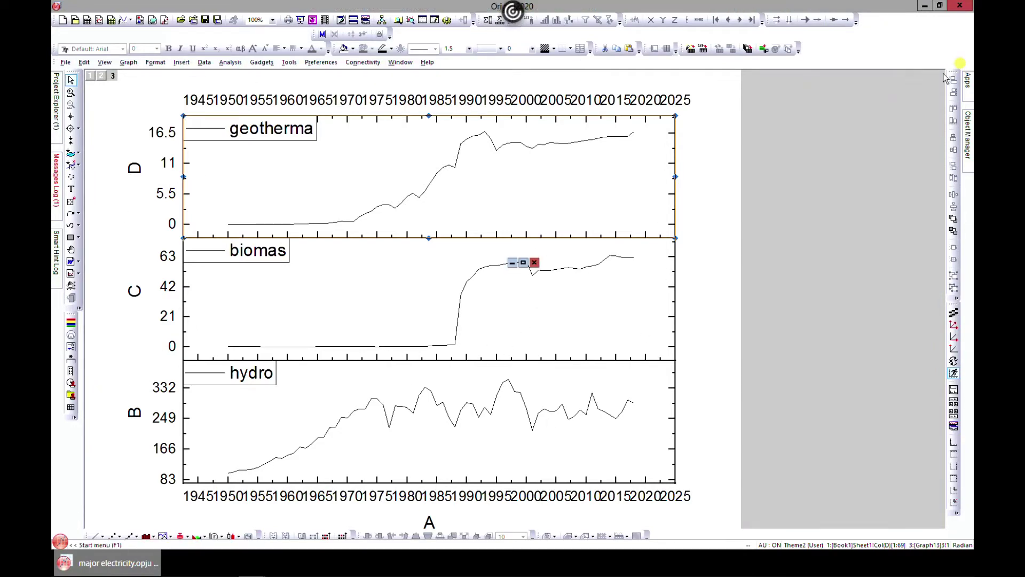
{"action": "left_click", "coordinate": [345, 87]}
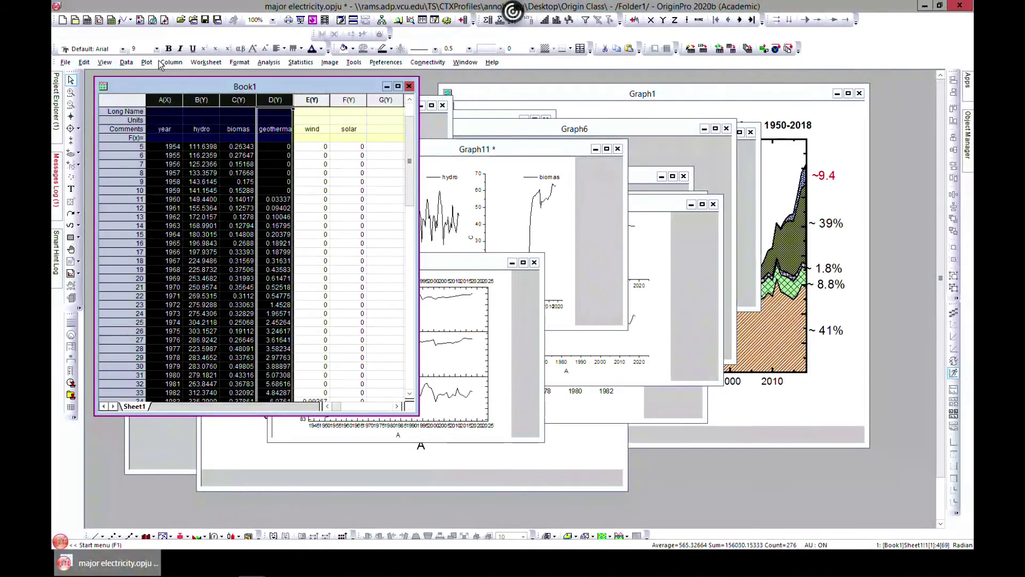
{"action": "left_click", "coordinate": [171, 62]}
{"action": "mouse_move", "coordinate": [147, 65]}
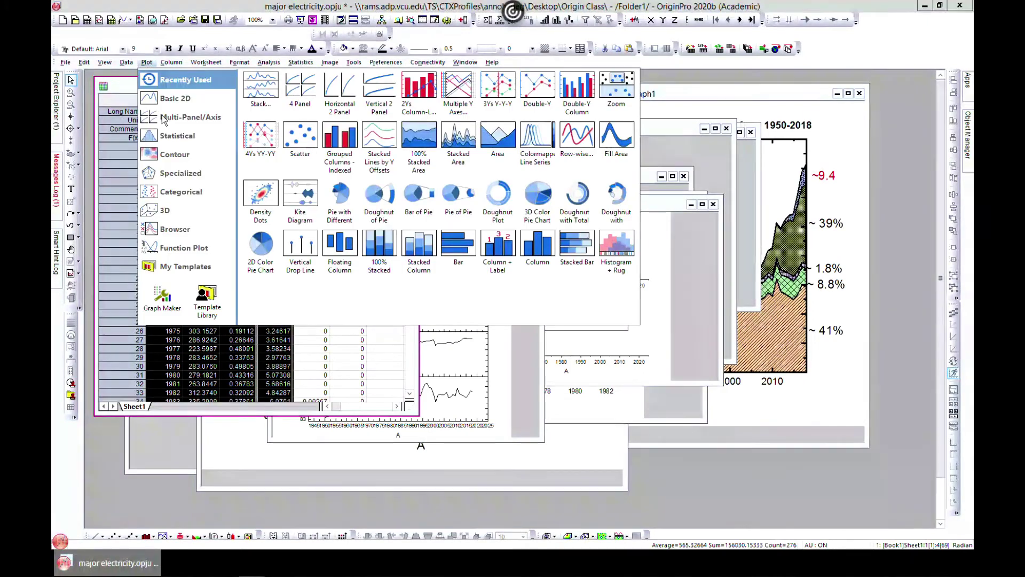
{"action": "mouse_move", "coordinate": [164, 121]}
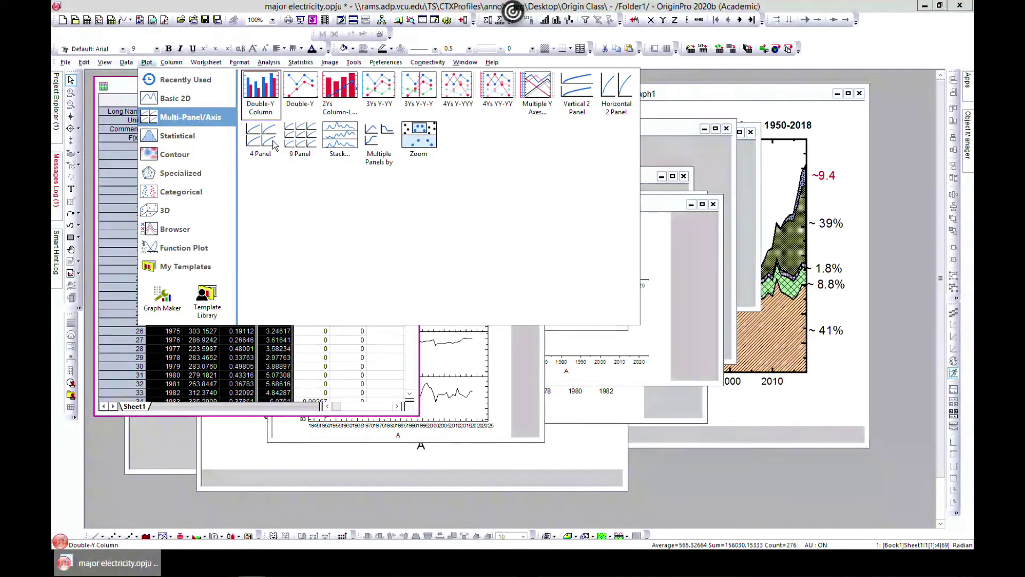
{"action": "left_click", "coordinate": [376, 139]}
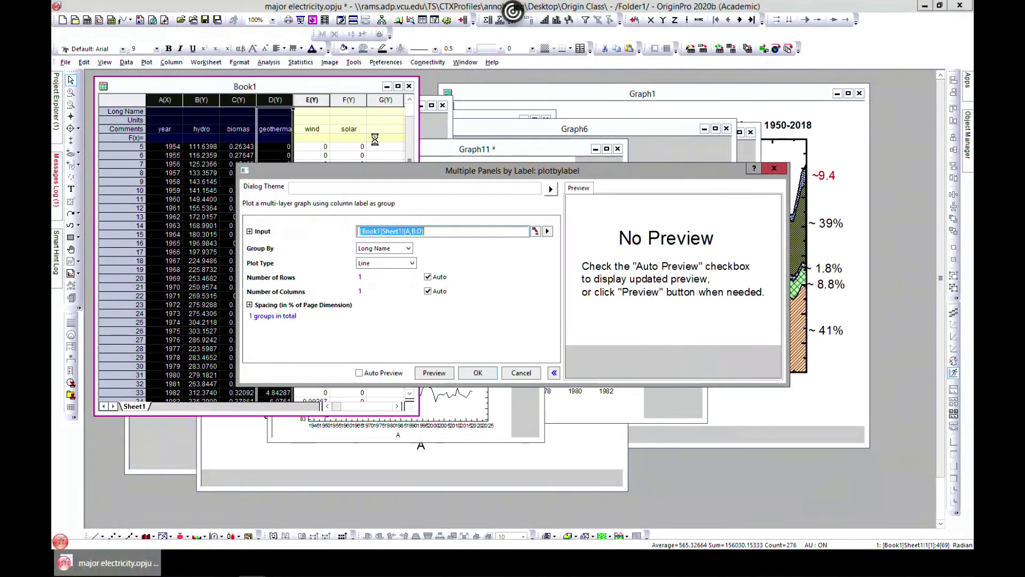
{"action": "left_click", "coordinate": [366, 376]}
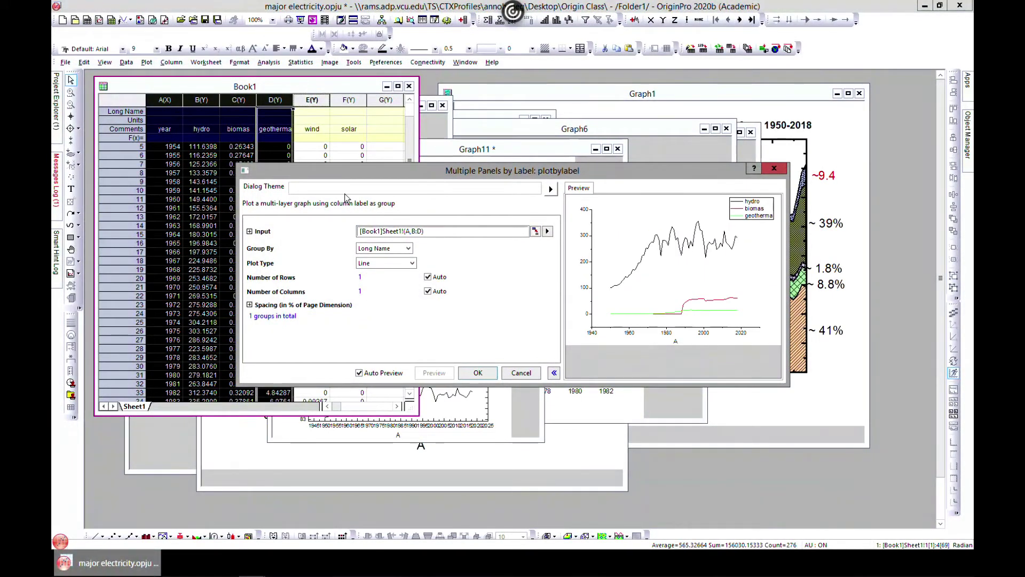
{"action": "left_click", "coordinate": [478, 373]}
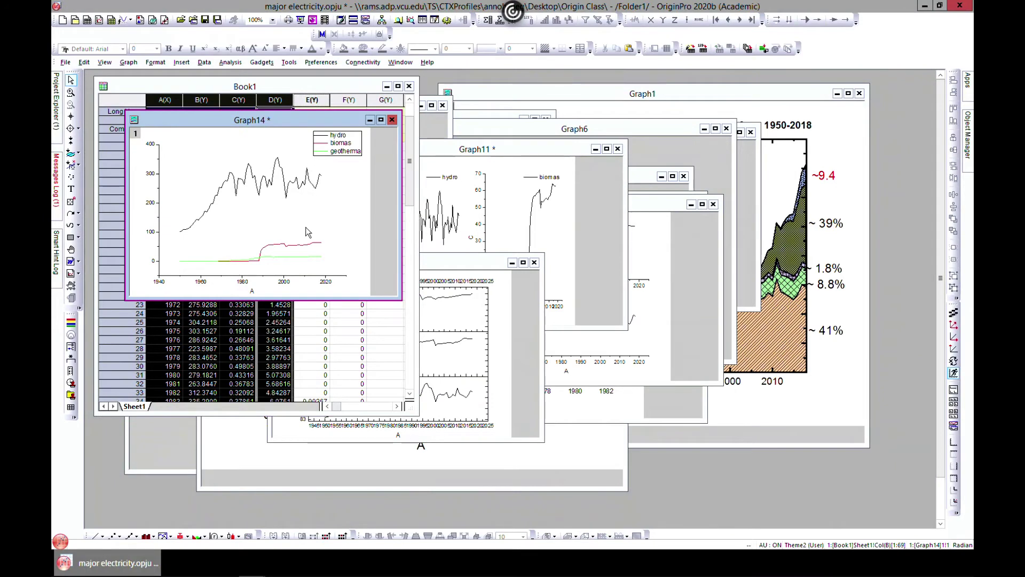
{"action": "left_click", "coordinate": [392, 120]}
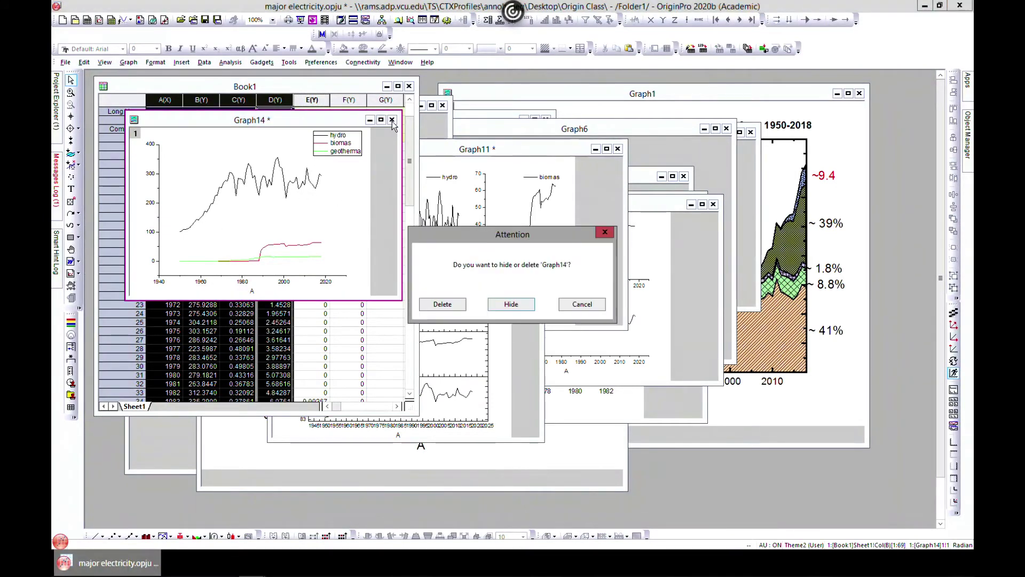
{"action": "left_click", "coordinate": [441, 305]}
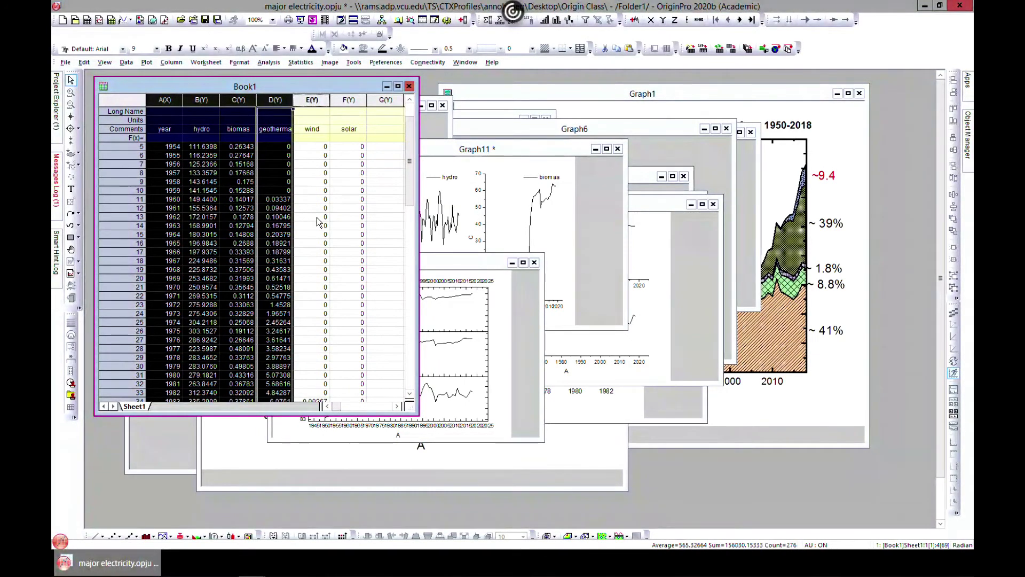
- Bring Graph11, Graph10 and Graph8 to the front in turn
{"action": "left_click", "coordinate": [499, 142]}
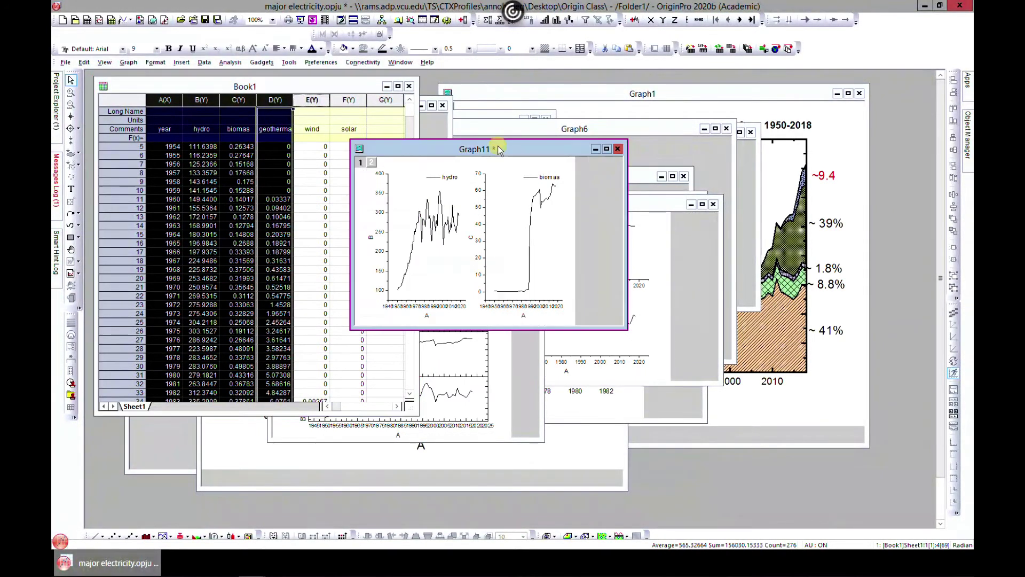
{"action": "left_click", "coordinate": [677, 208]}
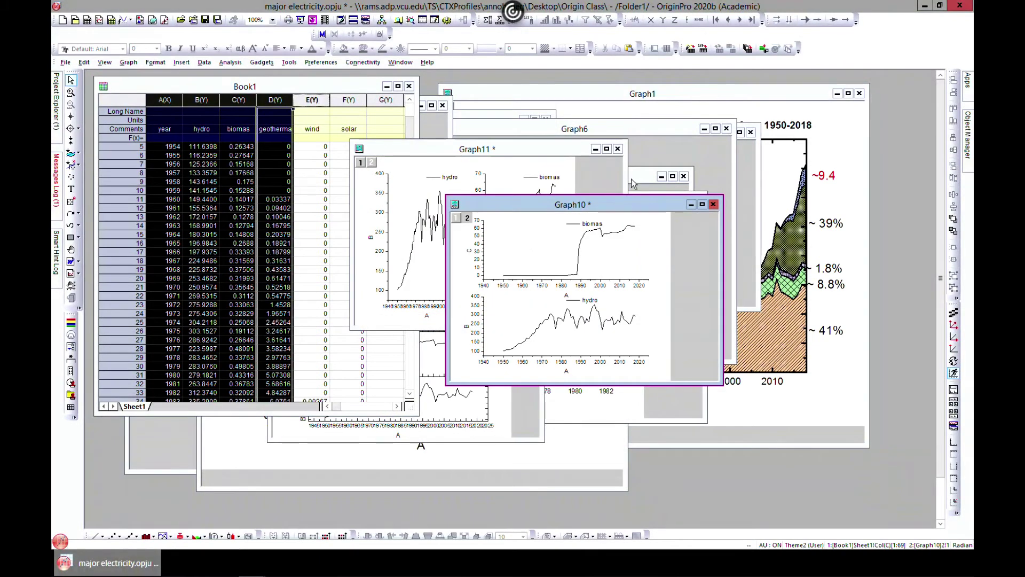
{"action": "left_click", "coordinate": [641, 178]}
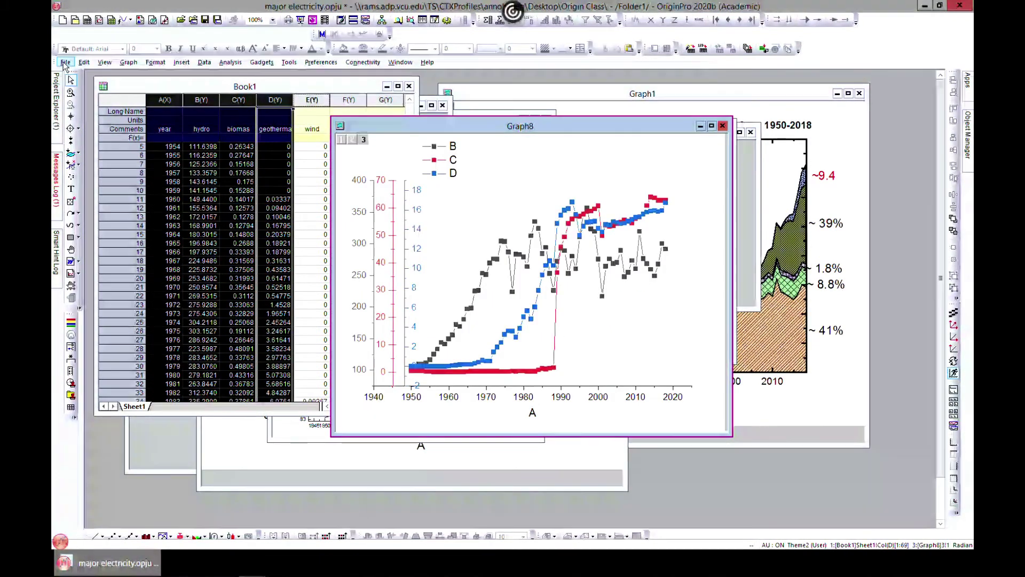
- Open the xrd project, saving changes to the electricity project first
{"action": "left_click", "coordinate": [65, 62]}
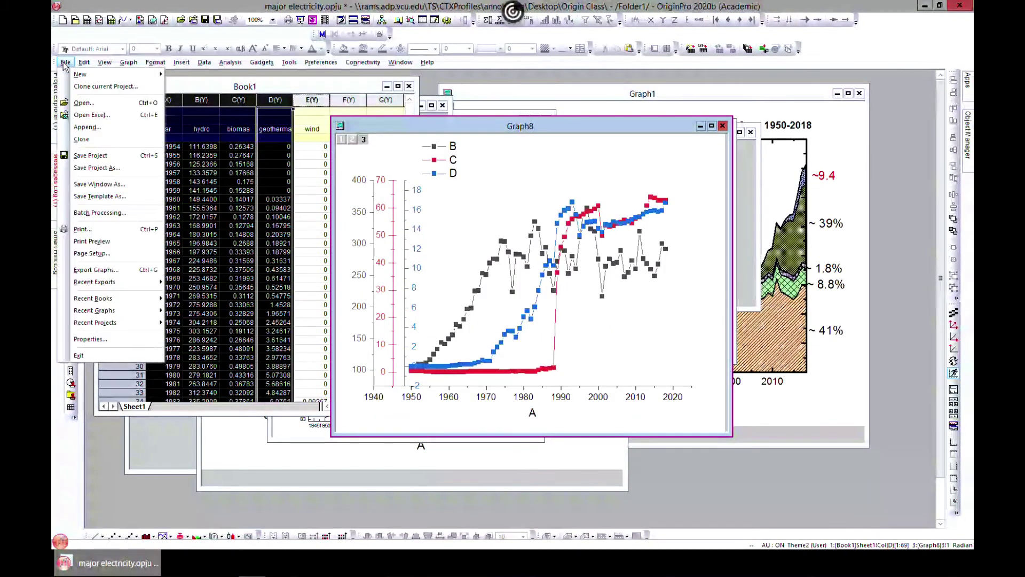
{"action": "left_click", "coordinate": [83, 102]}
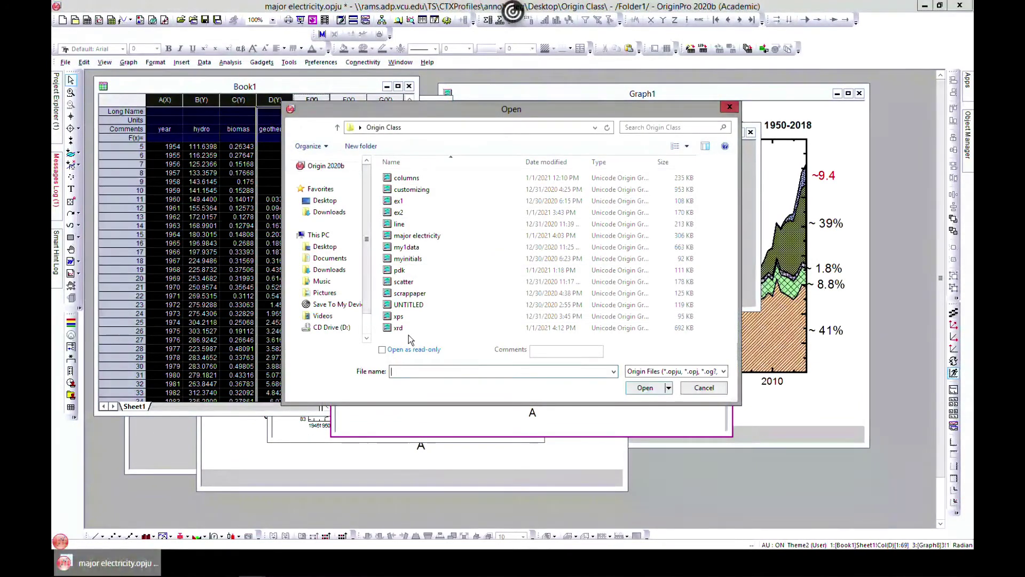
{"action": "double_click", "coordinate": [405, 330]}
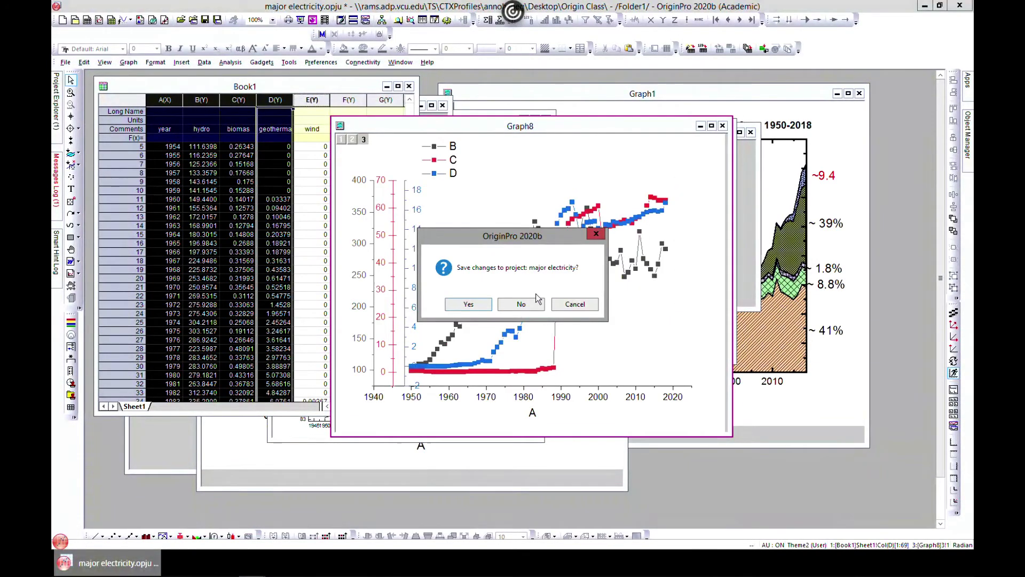
{"action": "left_click", "coordinate": [467, 302]}
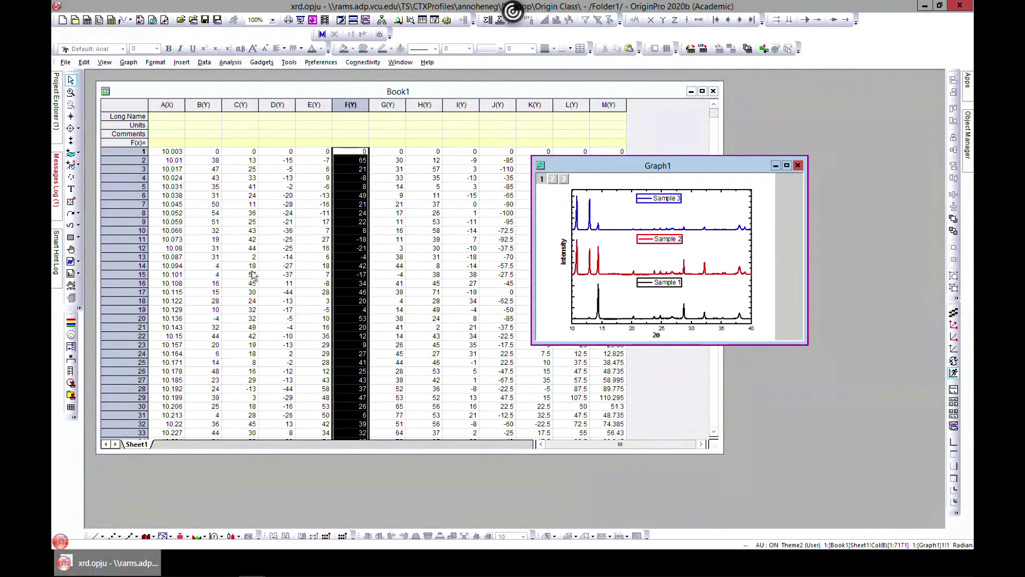
- Move Graph1 up and left, then maximize it to fill the workspace
{"action": "left_click_drag", "start_coordinate": [654, 173], "coordinate": [496, 146]}
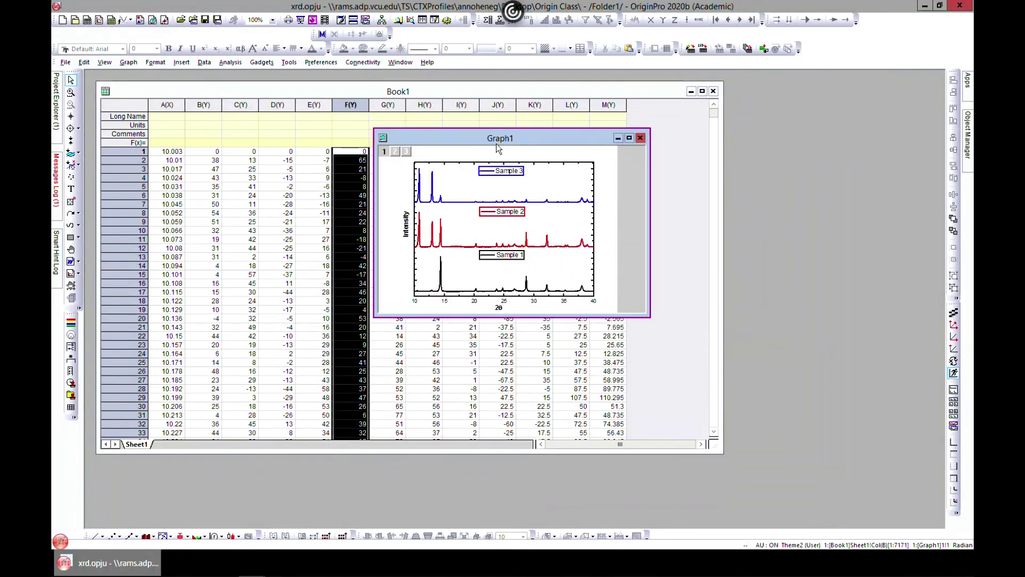
{"action": "left_click", "coordinate": [630, 138]}
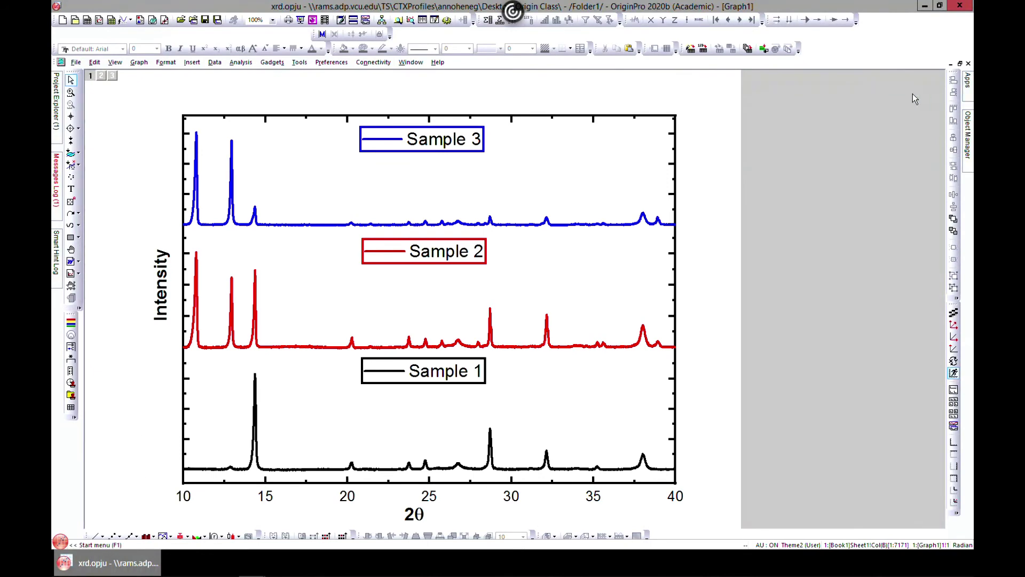
{"action": "left_click", "coordinate": [960, 63]}
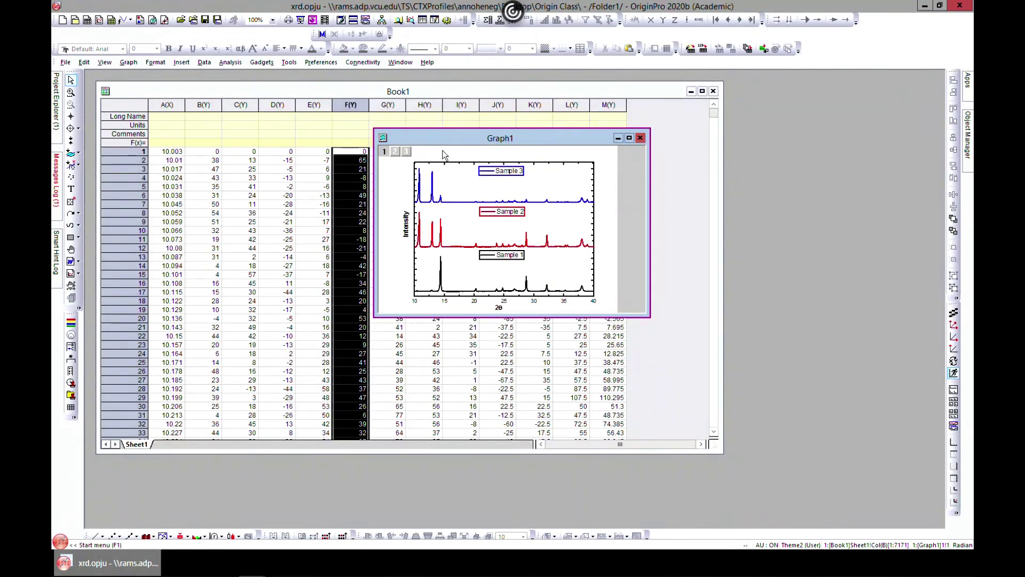
{"action": "left_click", "coordinate": [631, 138]}
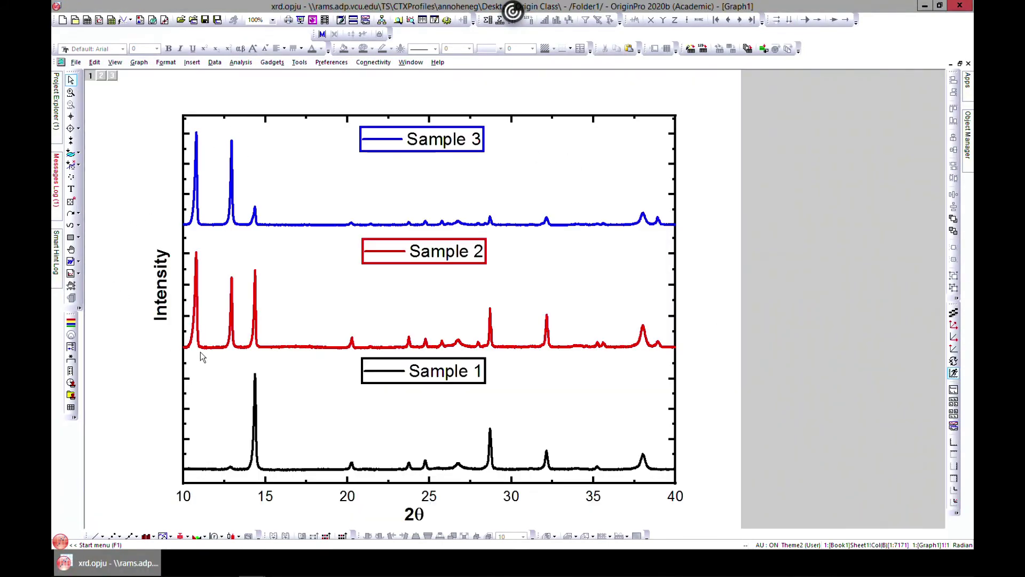
- Shift the 2θ axis title slightly to the right
{"action": "mouse_move", "coordinate": [225, 346]}
{"action": "left_click", "coordinate": [421, 515]}
{"action": "left_click_drag", "start_coordinate": [431, 522], "coordinate": [444, 525]}
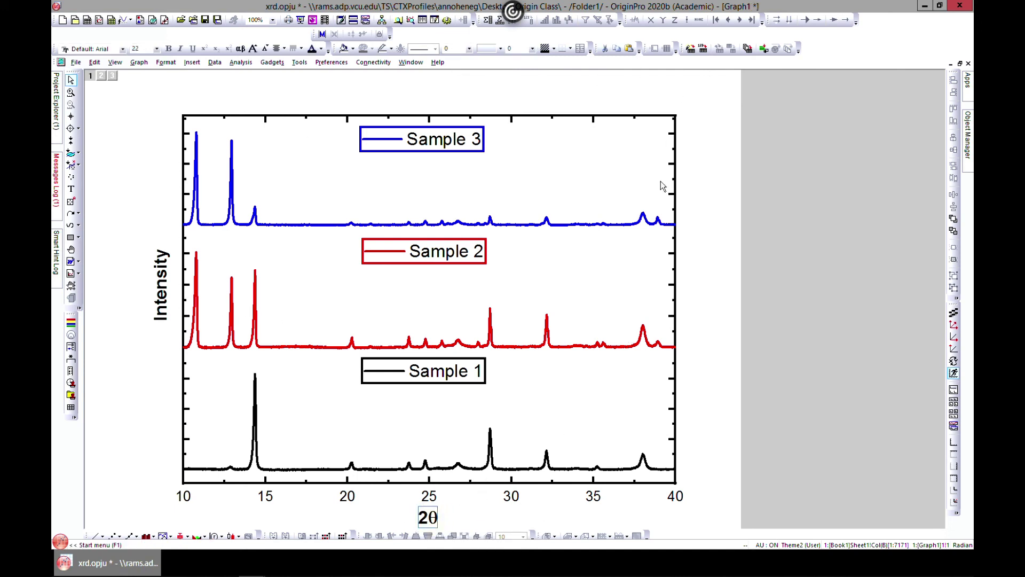